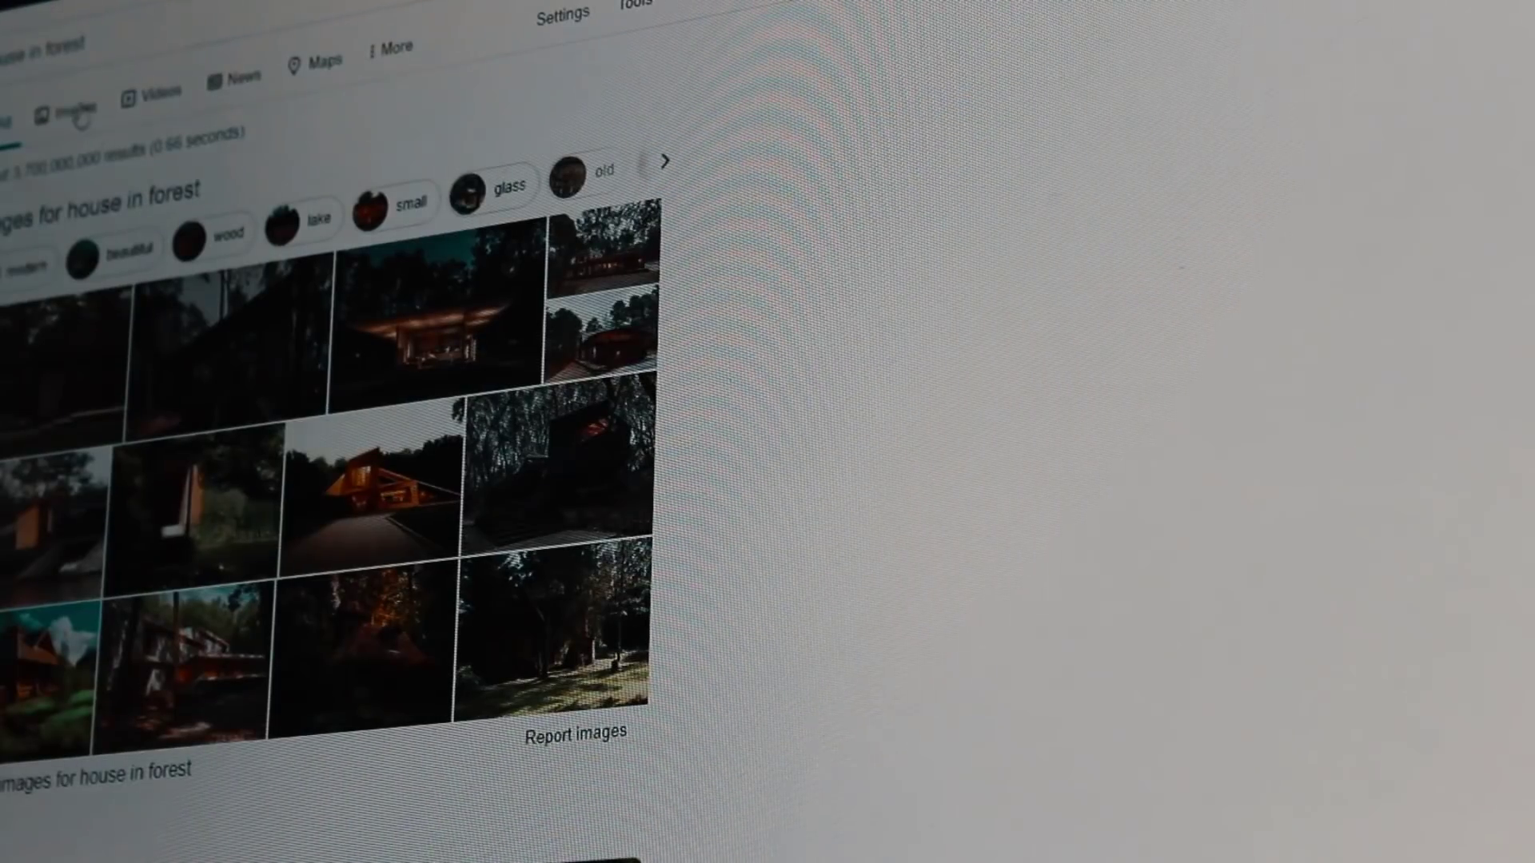
# Browse 'house in forest' image results and preview the sunny white house among pine trees
pyautogui.click(77, 116)
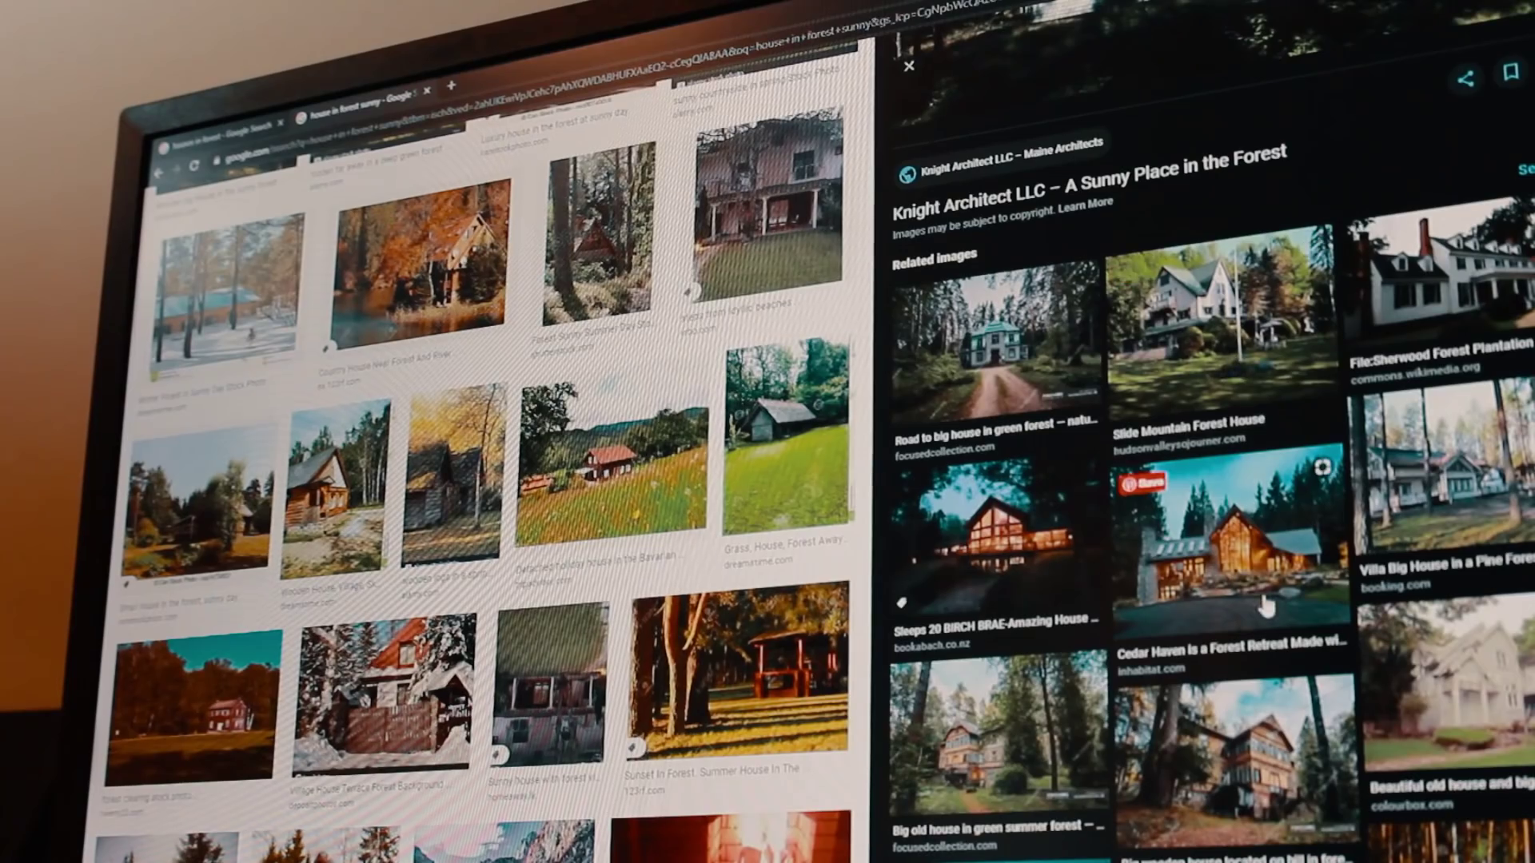
pyautogui.click(1266, 608)
pyautogui.scroll(-3, 1110, 563)
pyautogui.scroll(5, 1110, 562)
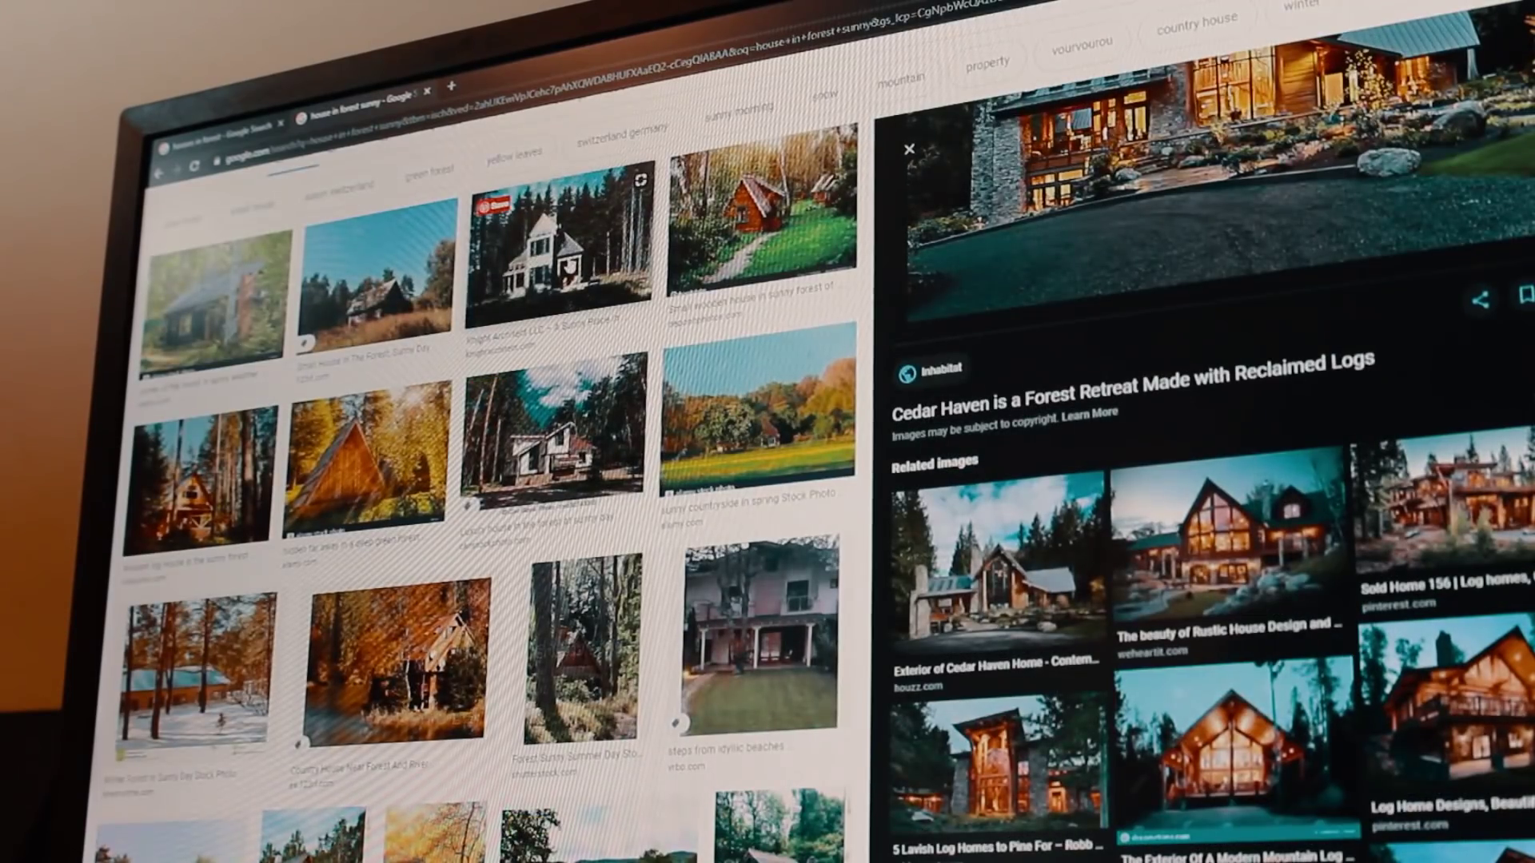
pyautogui.click(559, 248)
pyautogui.scroll(-5, 480, 560)
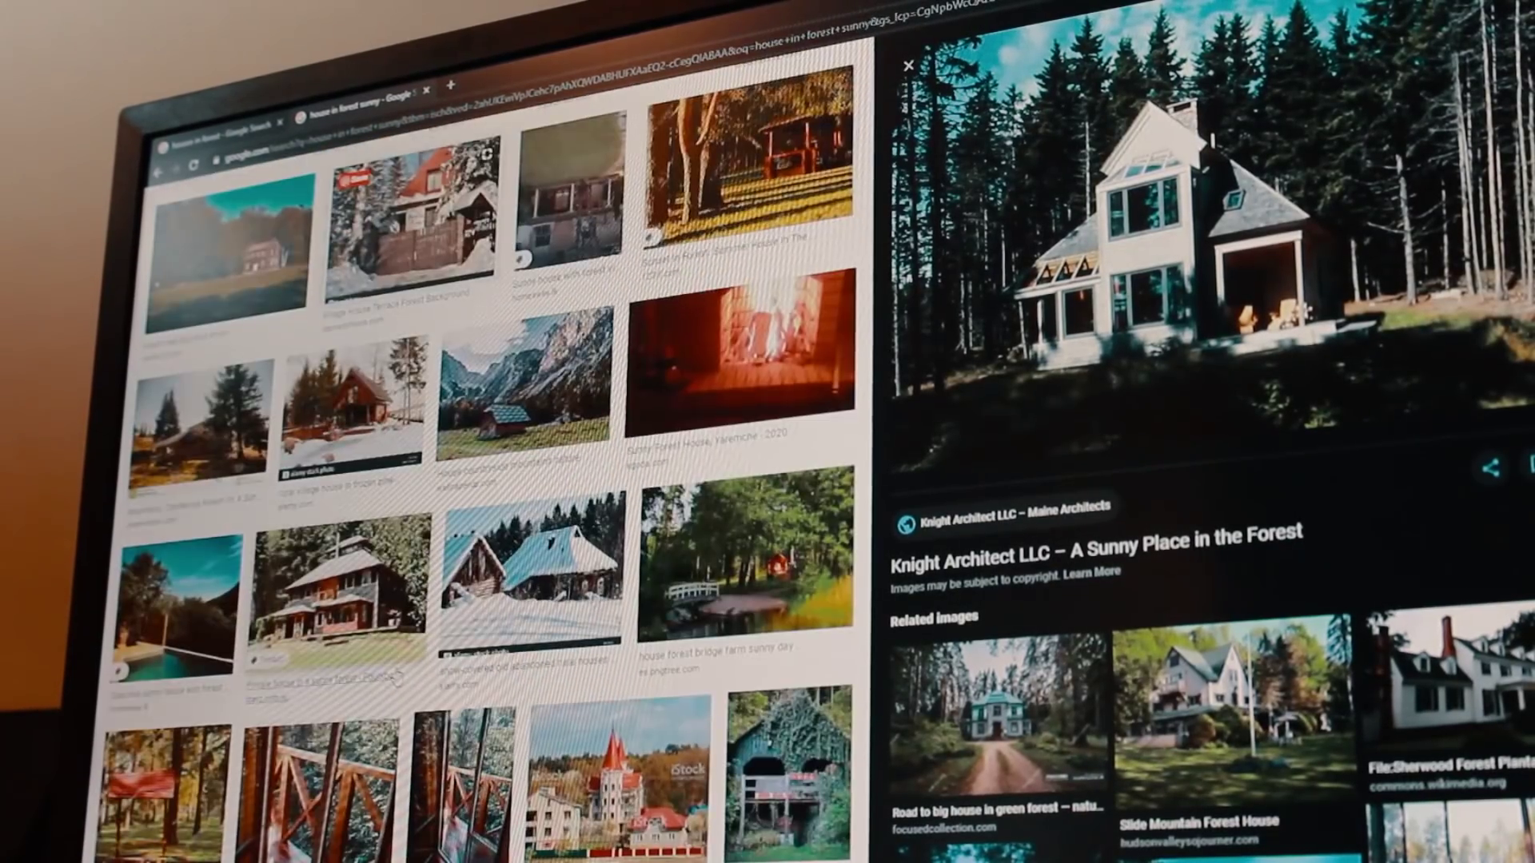
pyautogui.scroll(-5, 397, 678)
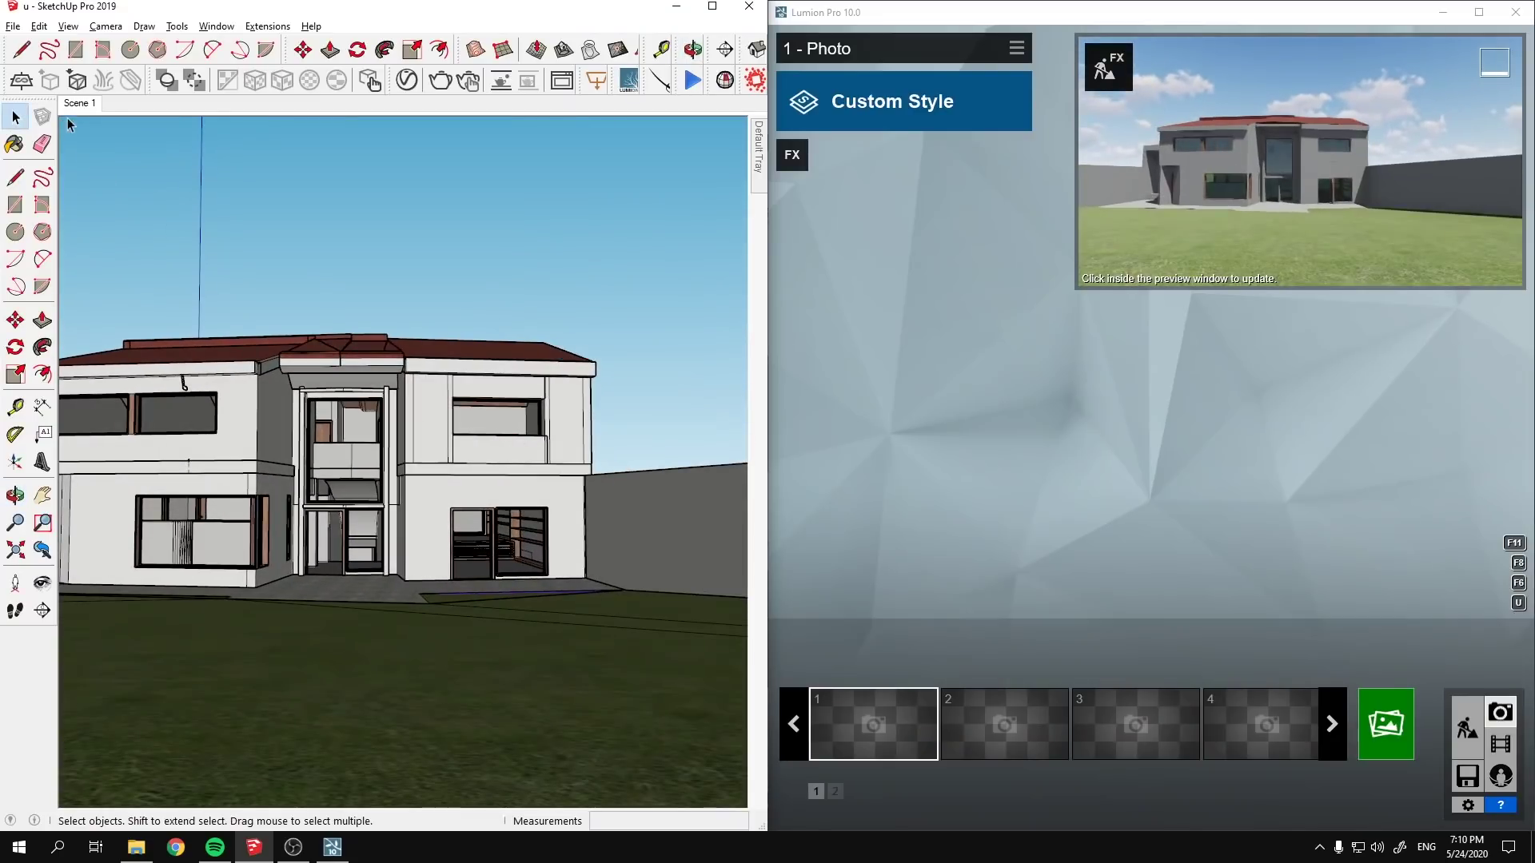
# Jump to Scene 1 and orbit slightly to line up the house view
pyautogui.click(76, 103)
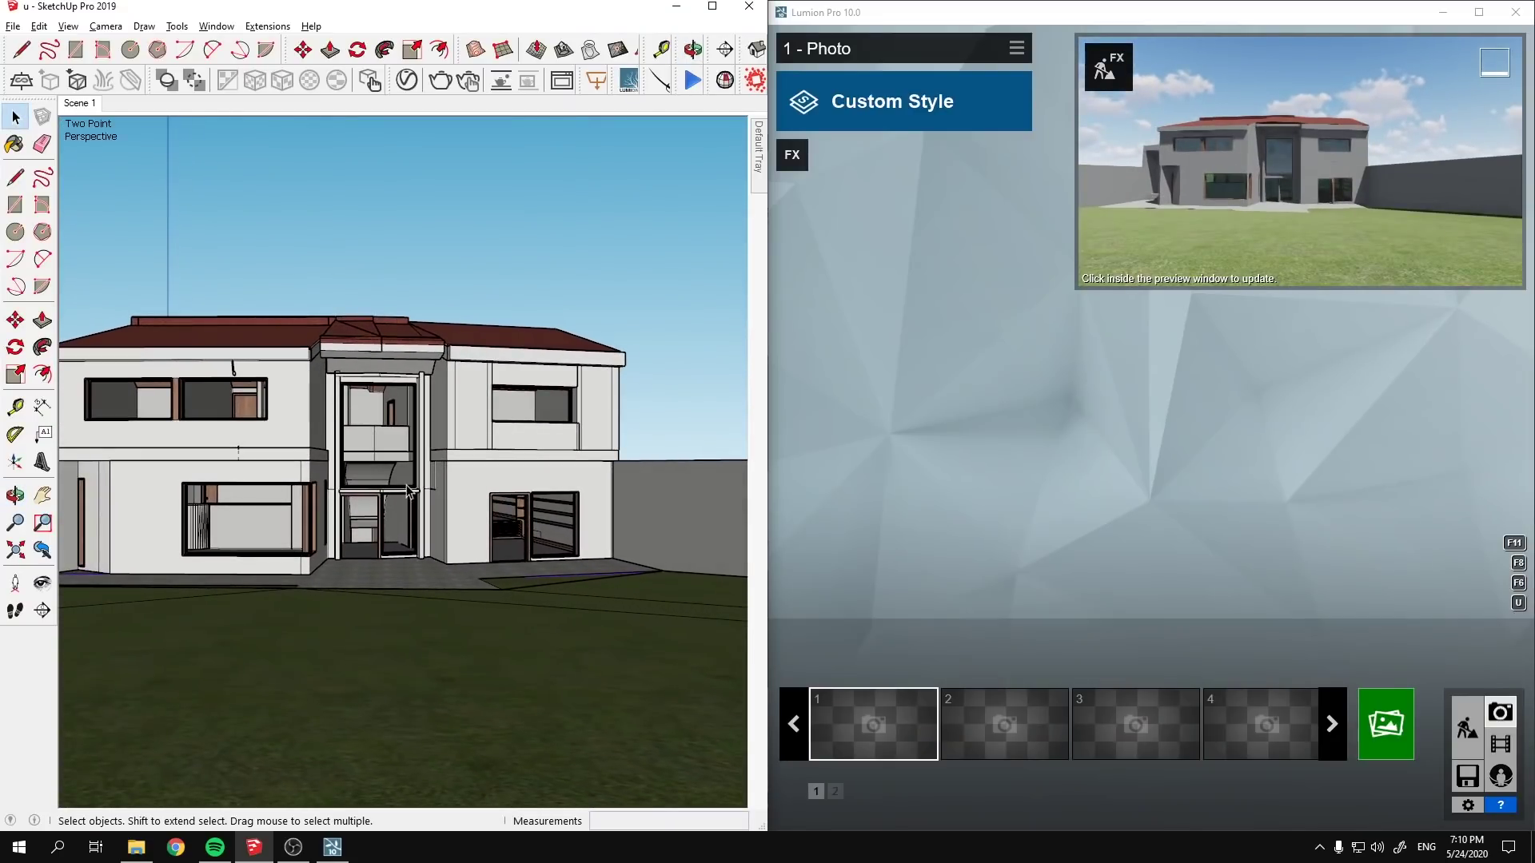
pyautogui.moveTo(421, 493); pyautogui.dragTo(405, 483, button='middle')
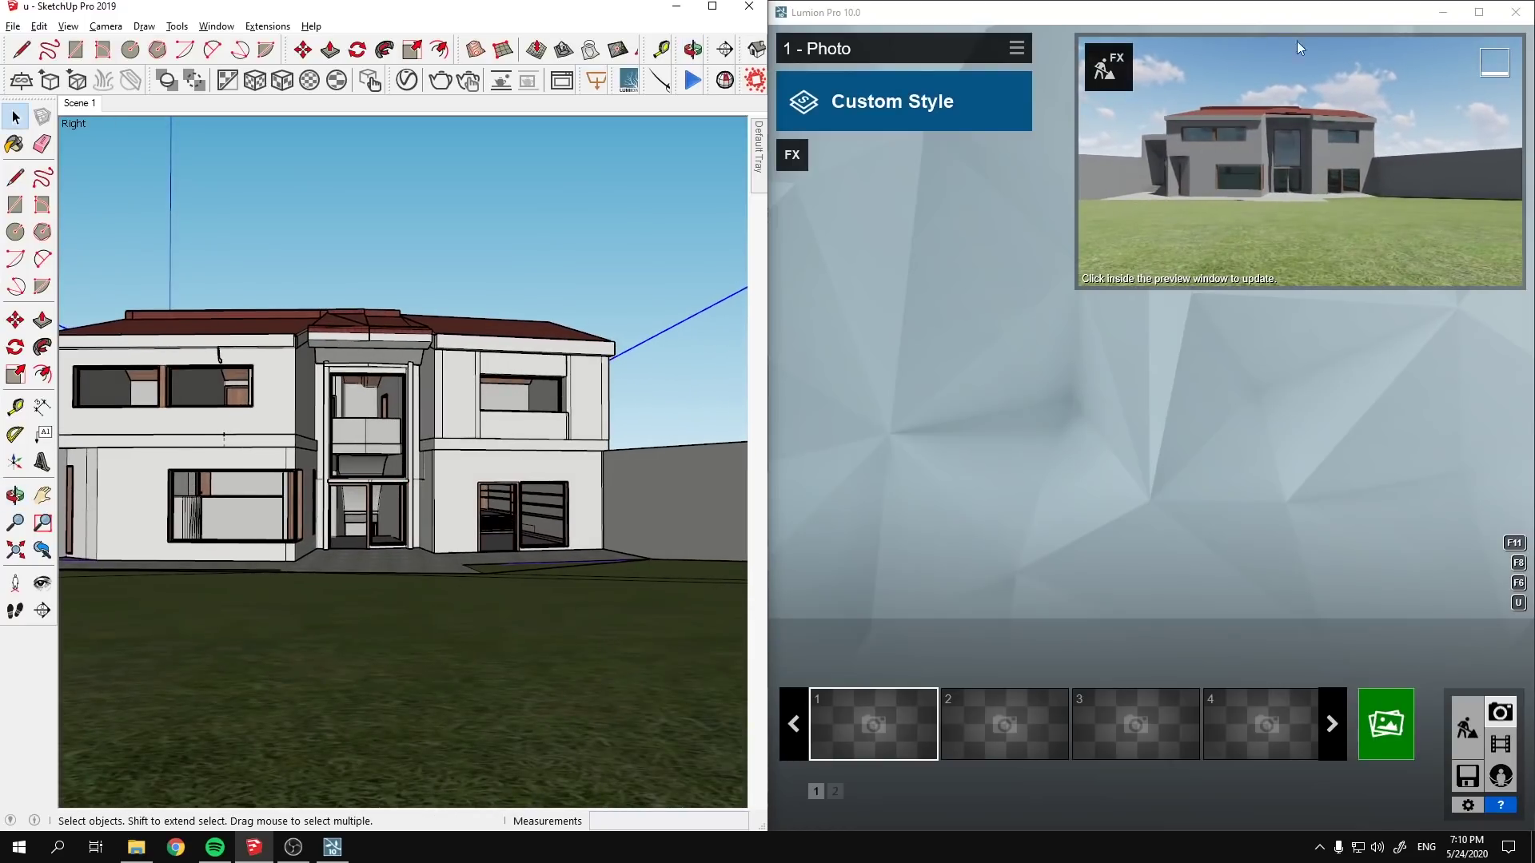
pyautogui.click(1469, 11)
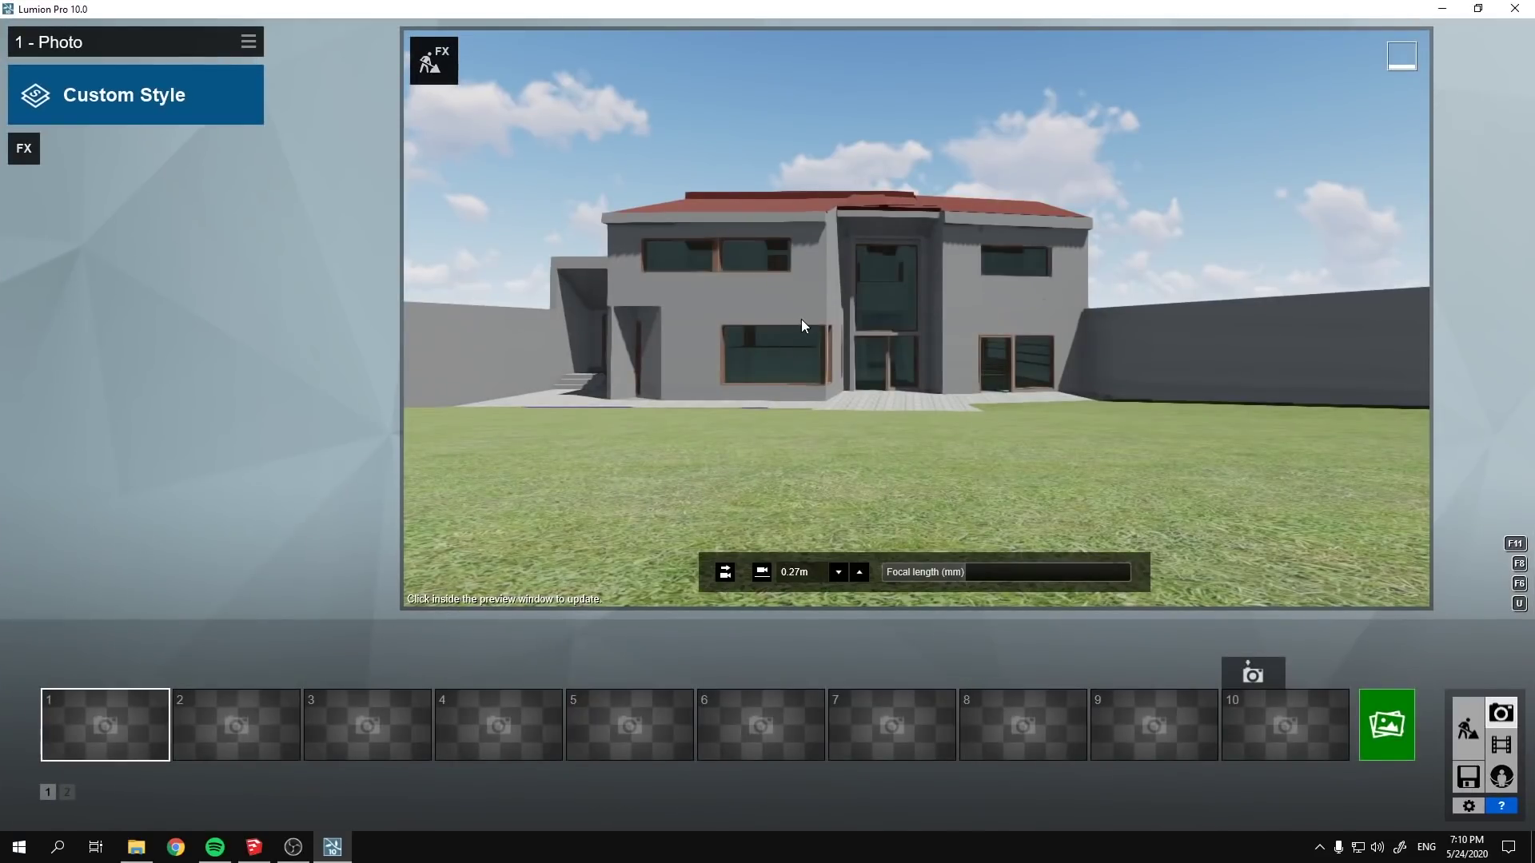
# Fine-tune the Lumion photo camera on the house and apply the Realistic style
pyautogui.moveTo(913, 333); pyautogui.dragTo(915, 318, button='right')
pyautogui.click(118, 99)
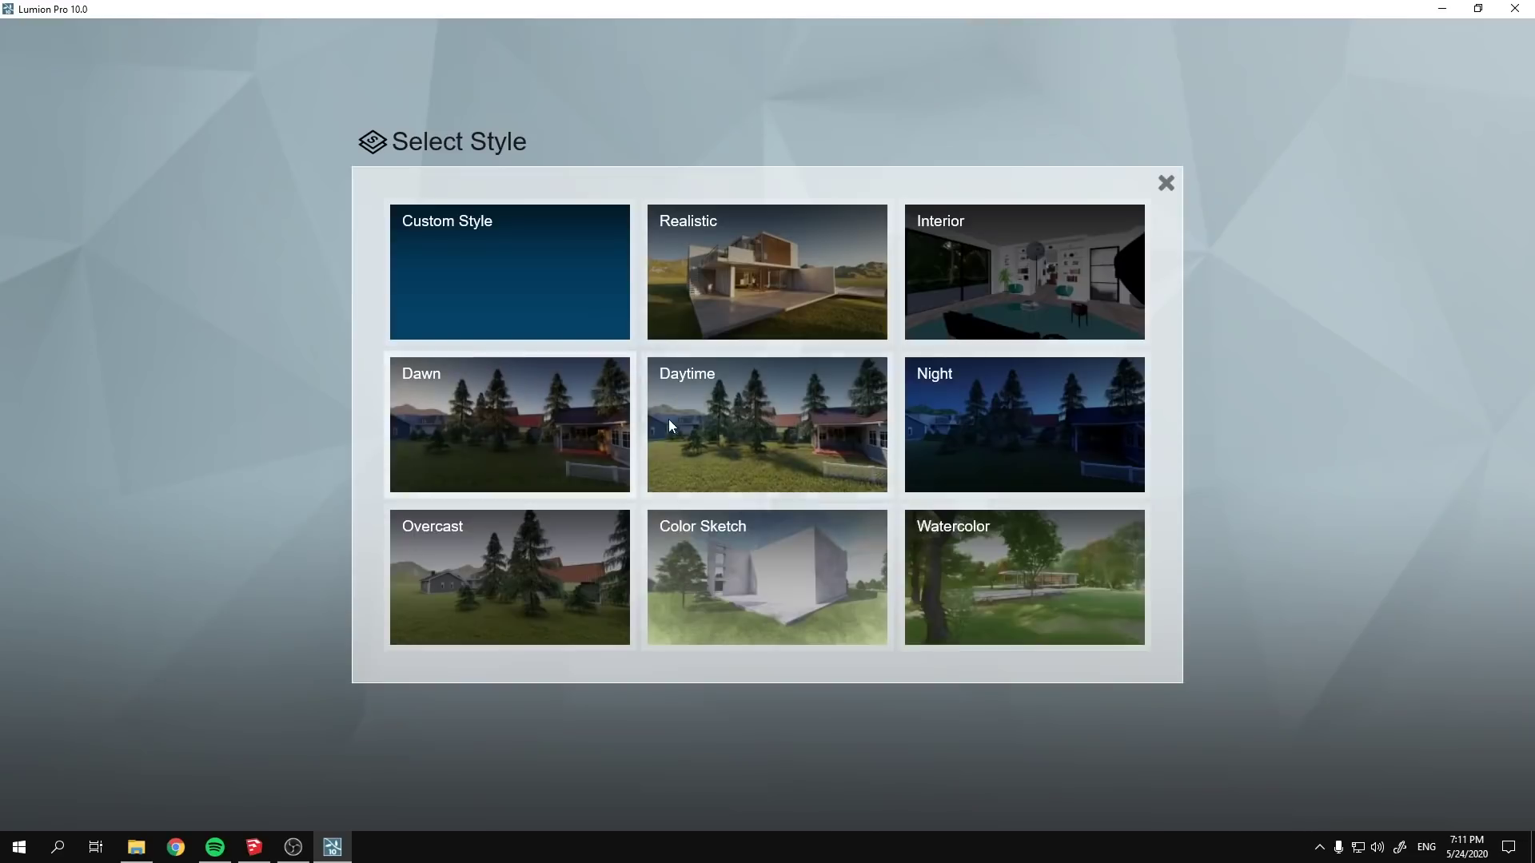
pyautogui.click(788, 304)
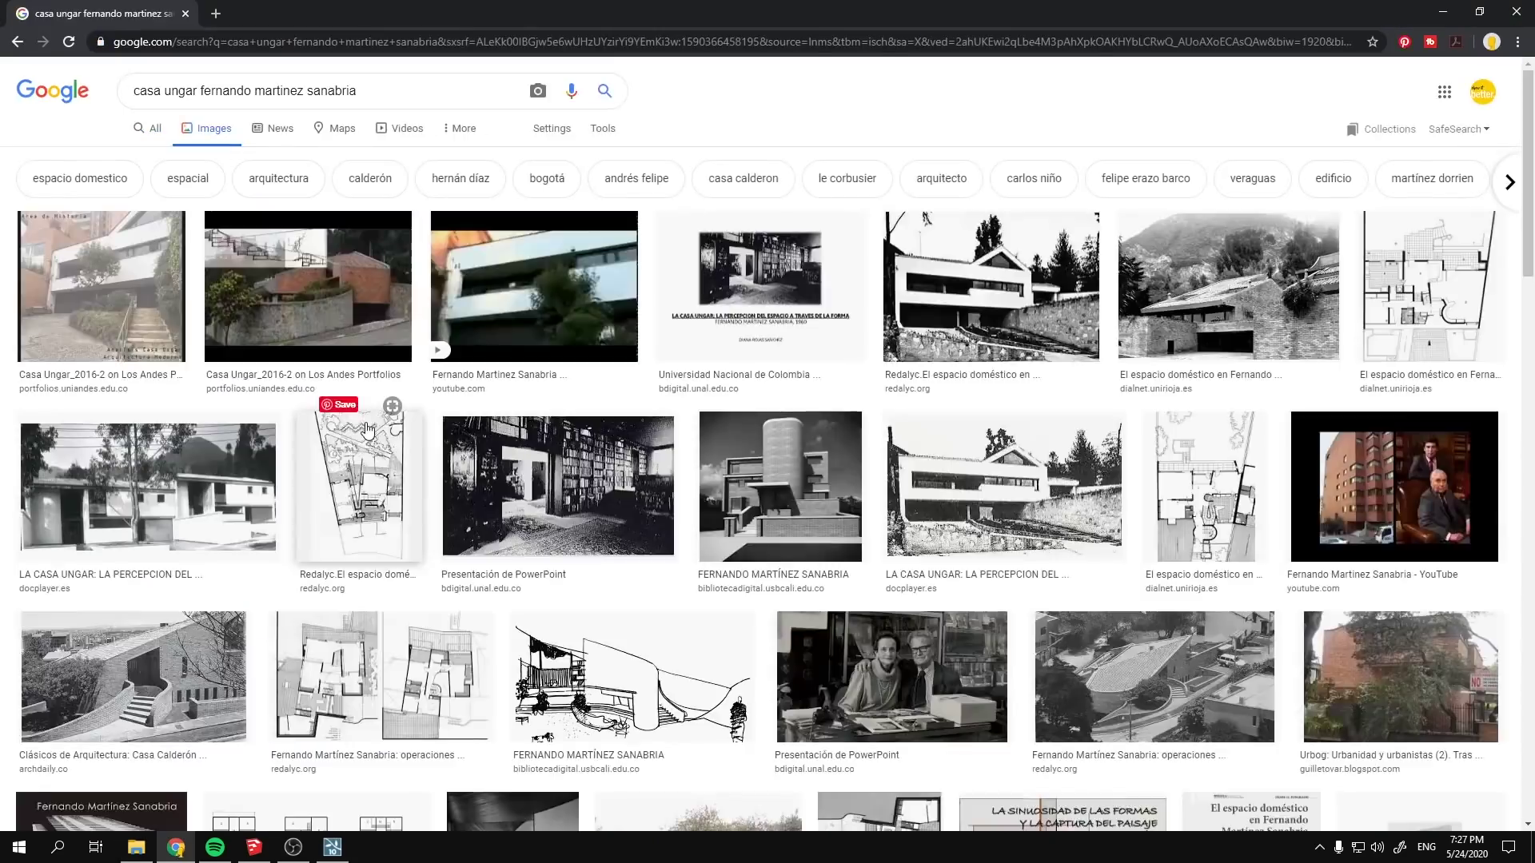
# Place Conifers such as the Longleaf Pine around the house, checking the framing in Photo mode
pyautogui.scroll(-5, 448, 467)
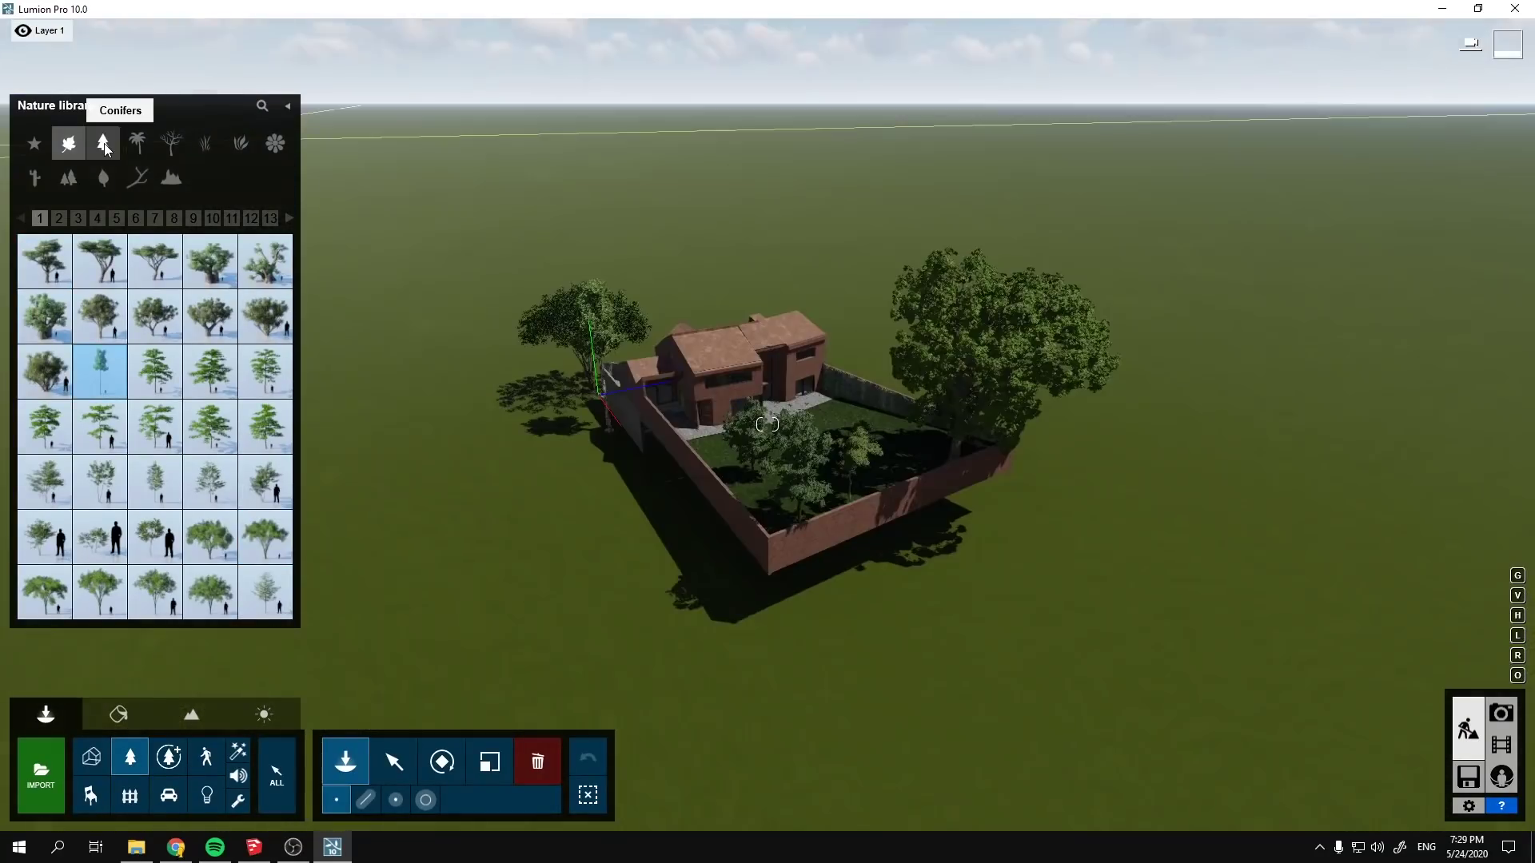
pyautogui.click(104, 142)
pyautogui.click(45, 218)
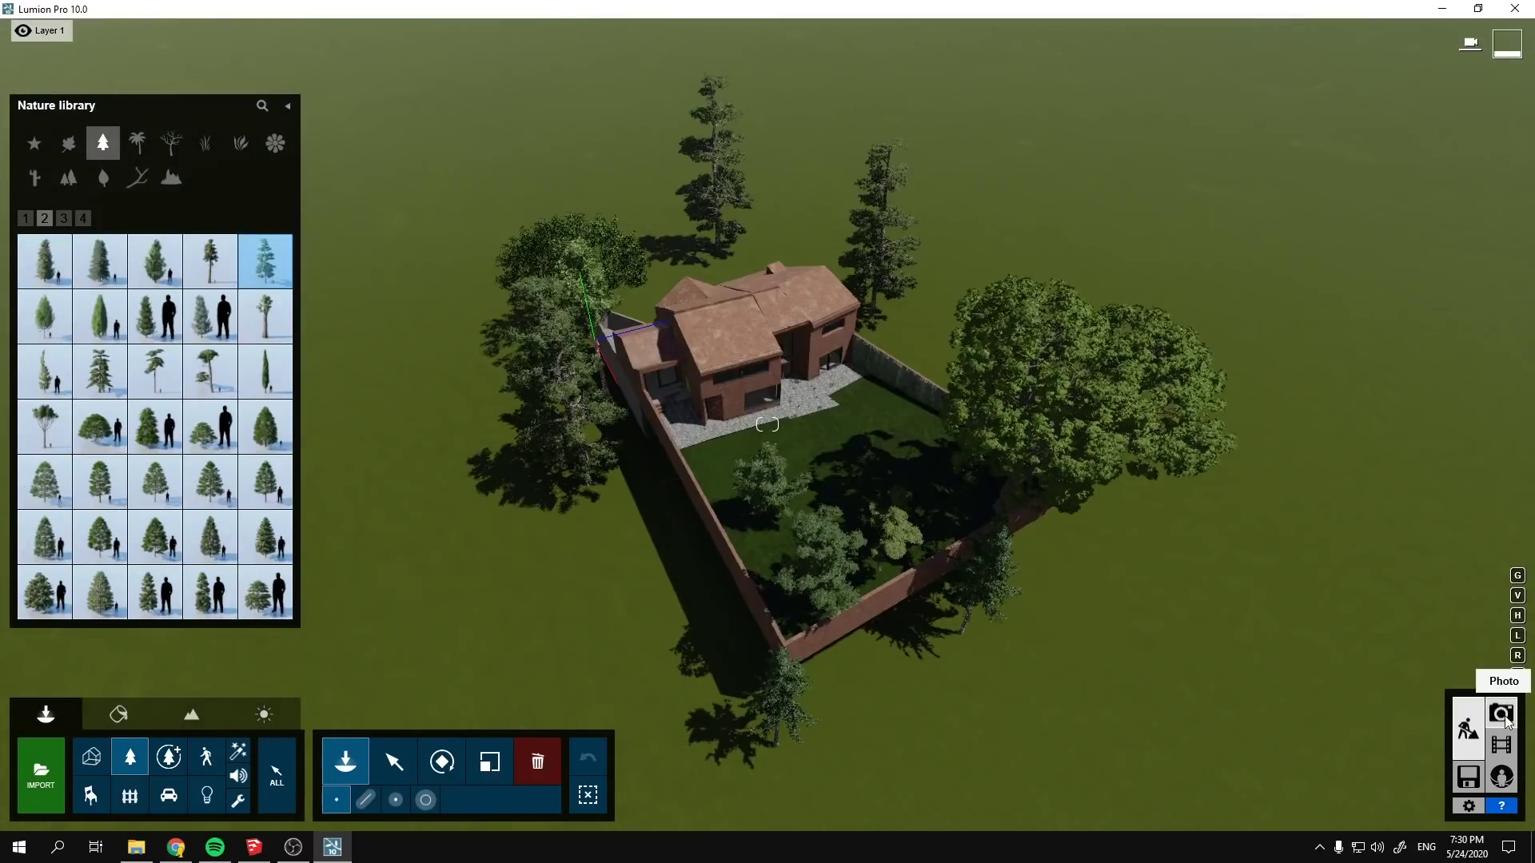
pyautogui.click(1501, 713)
pyautogui.click(1468, 729)
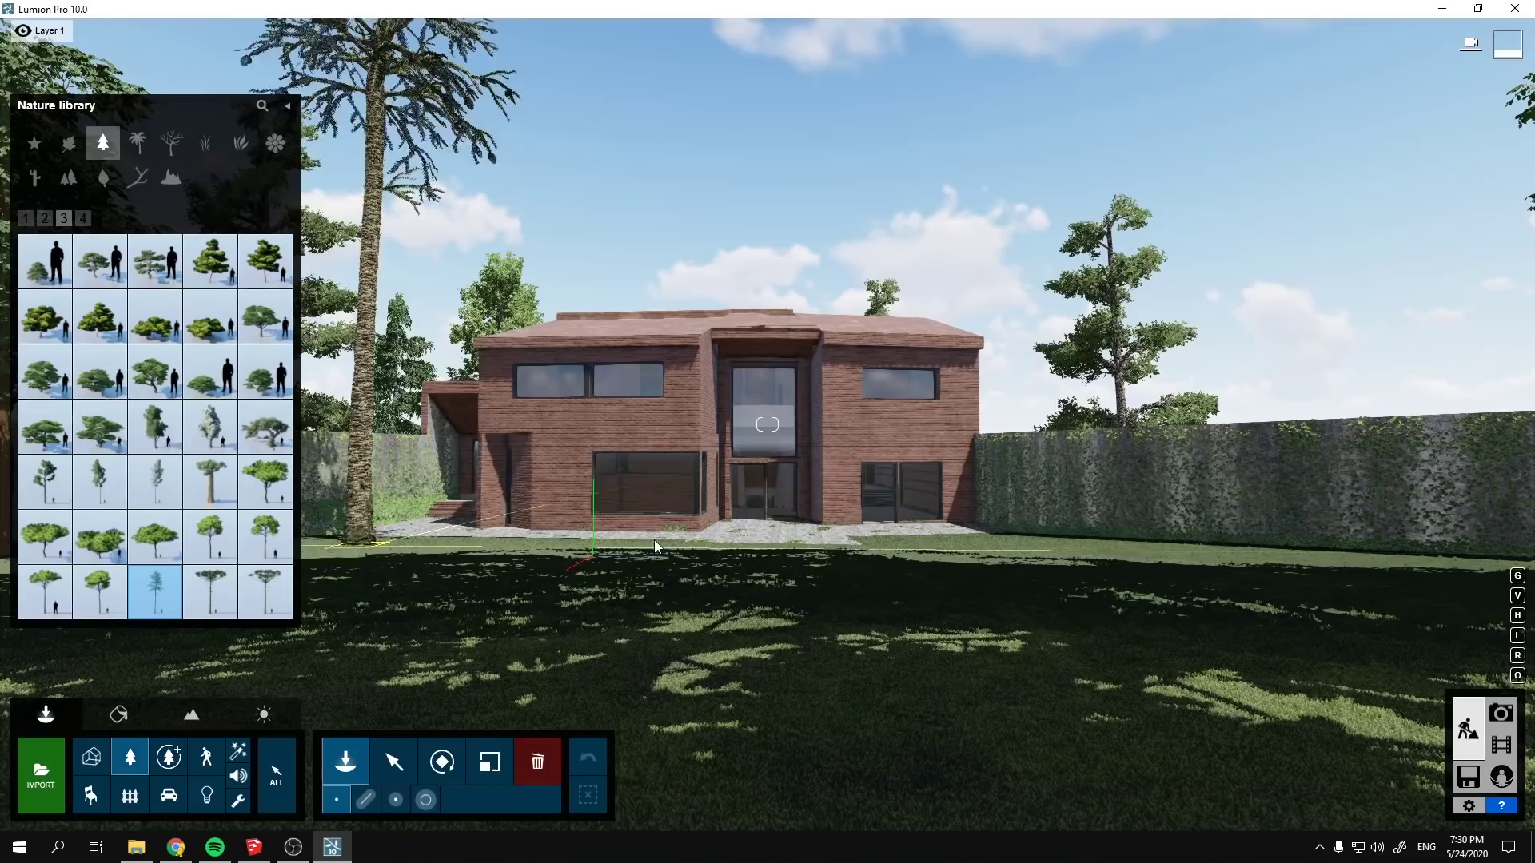
pyautogui.click(108, 492)
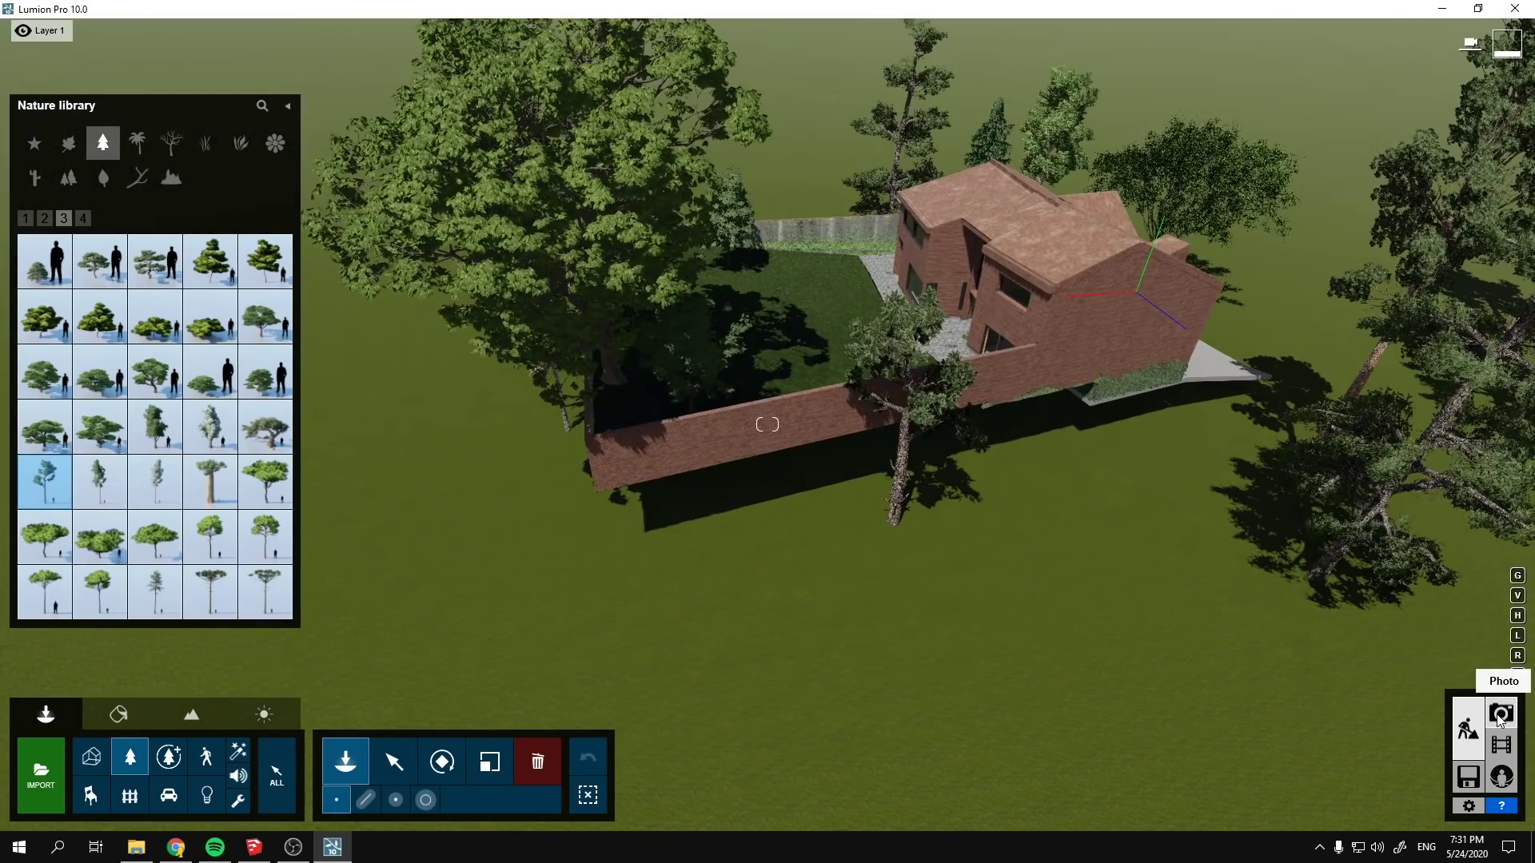
pyautogui.click(1500, 716)
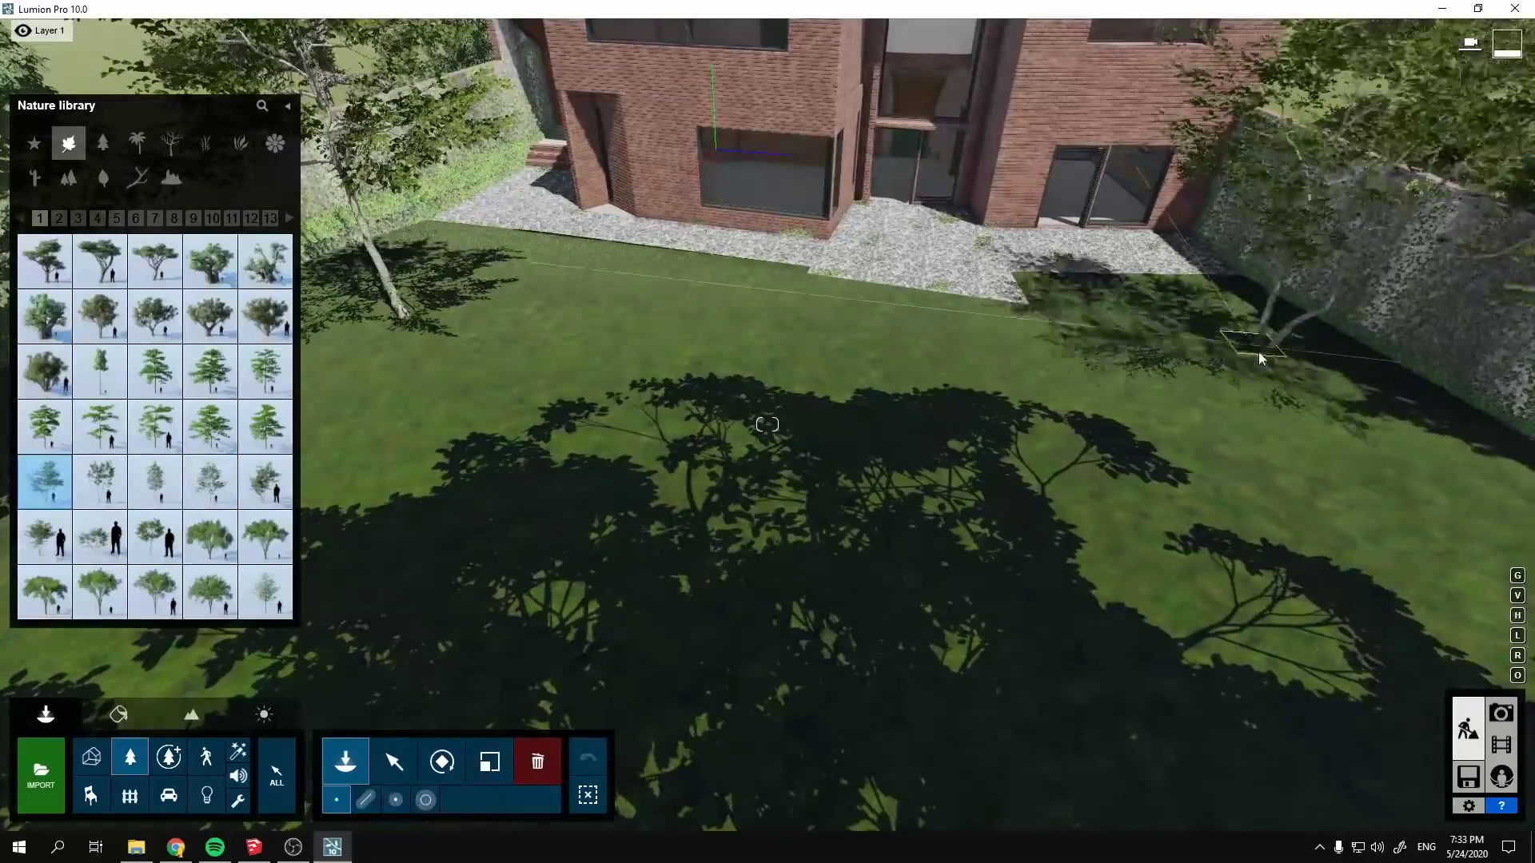
pyautogui.click(58, 218)
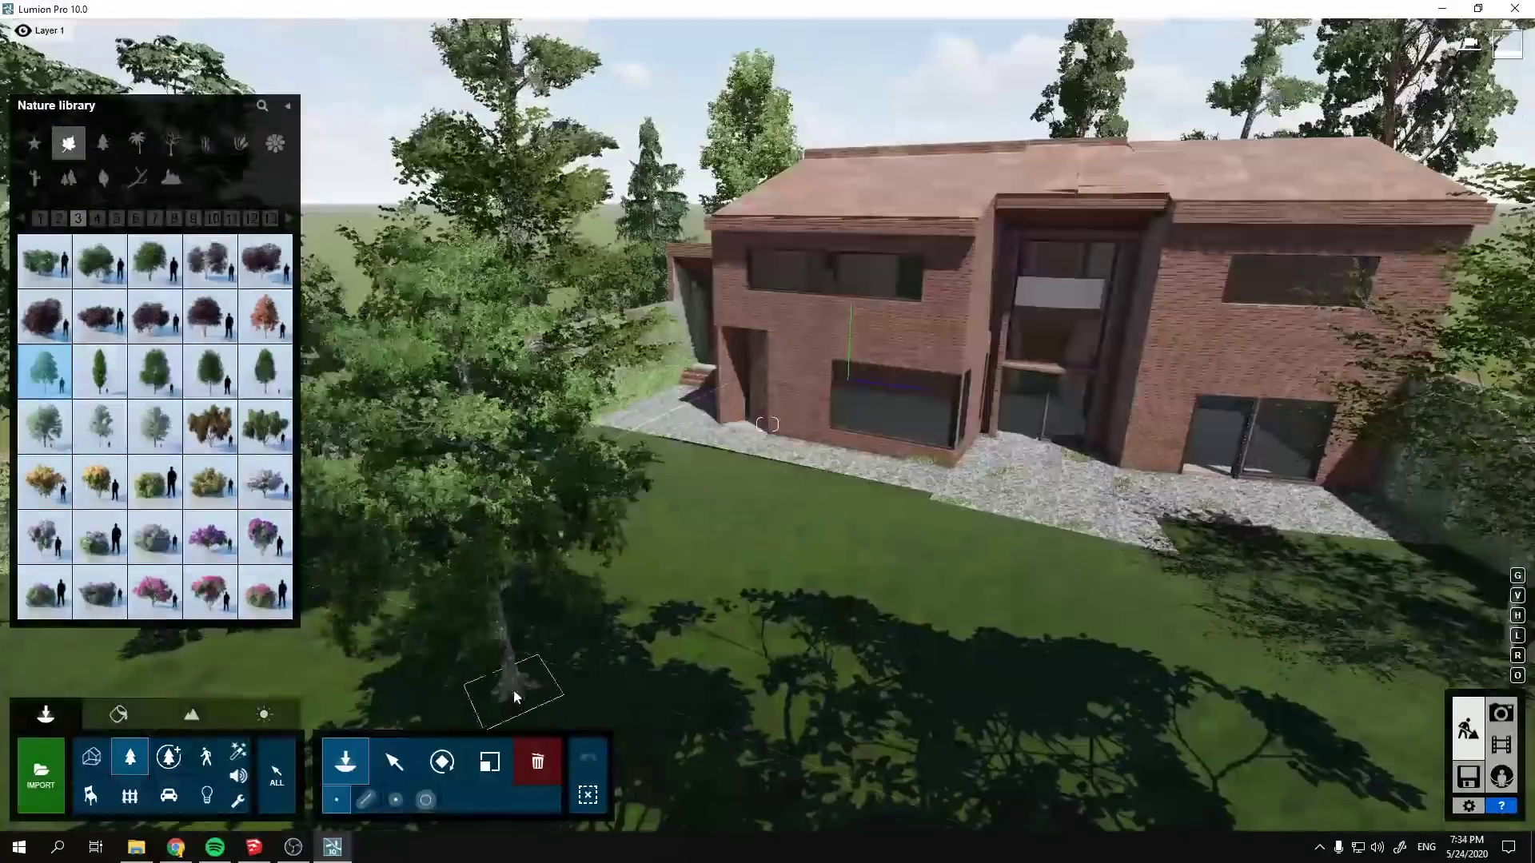
pyautogui.click(97, 219)
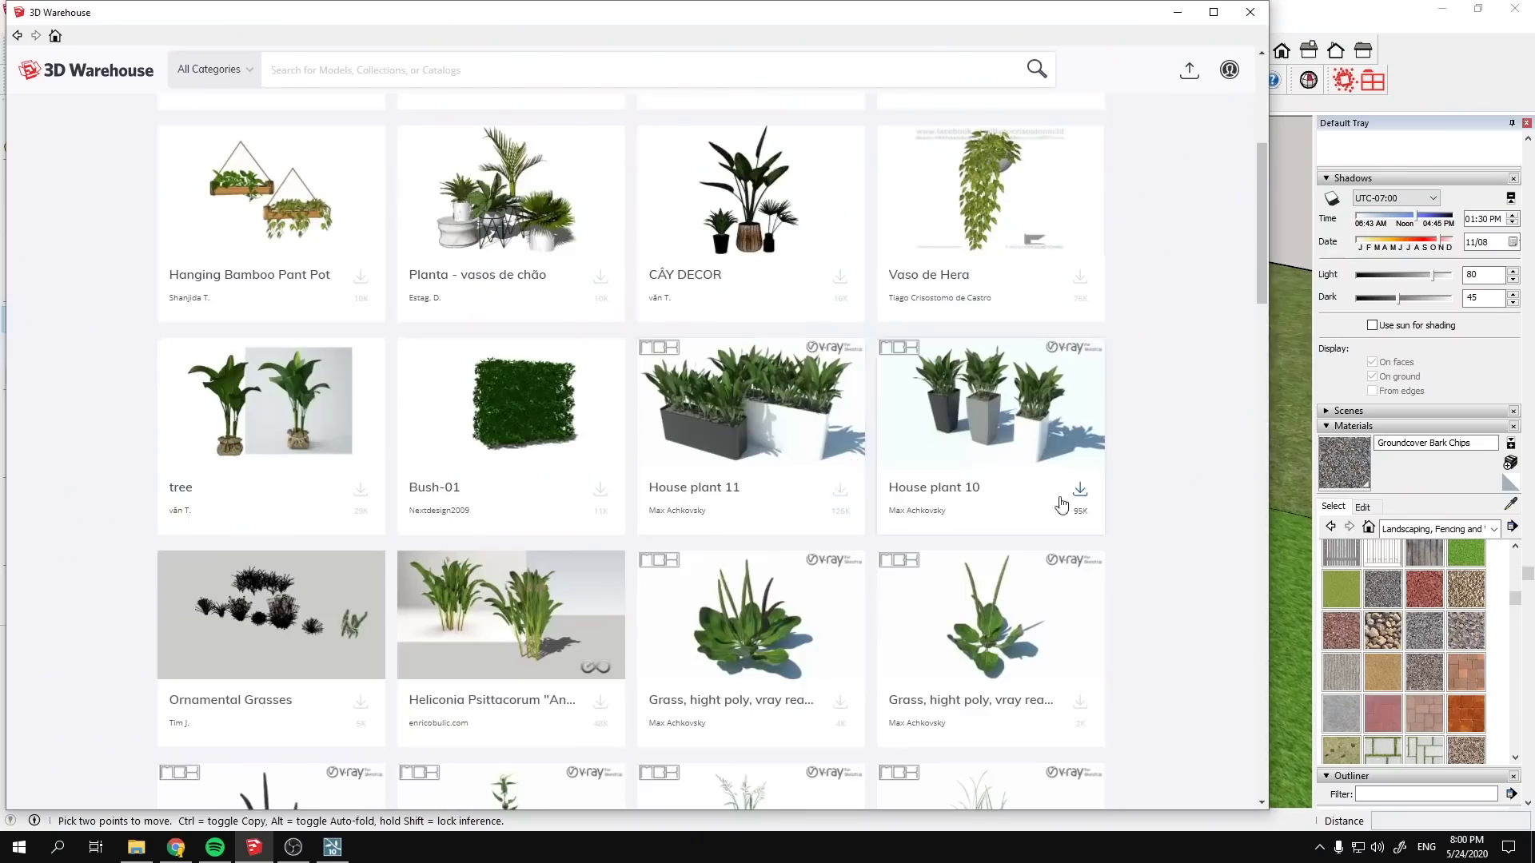
# Look over the courtyard and bring up actions for a placed plant
pyautogui.scroll(10, 1062, 505)
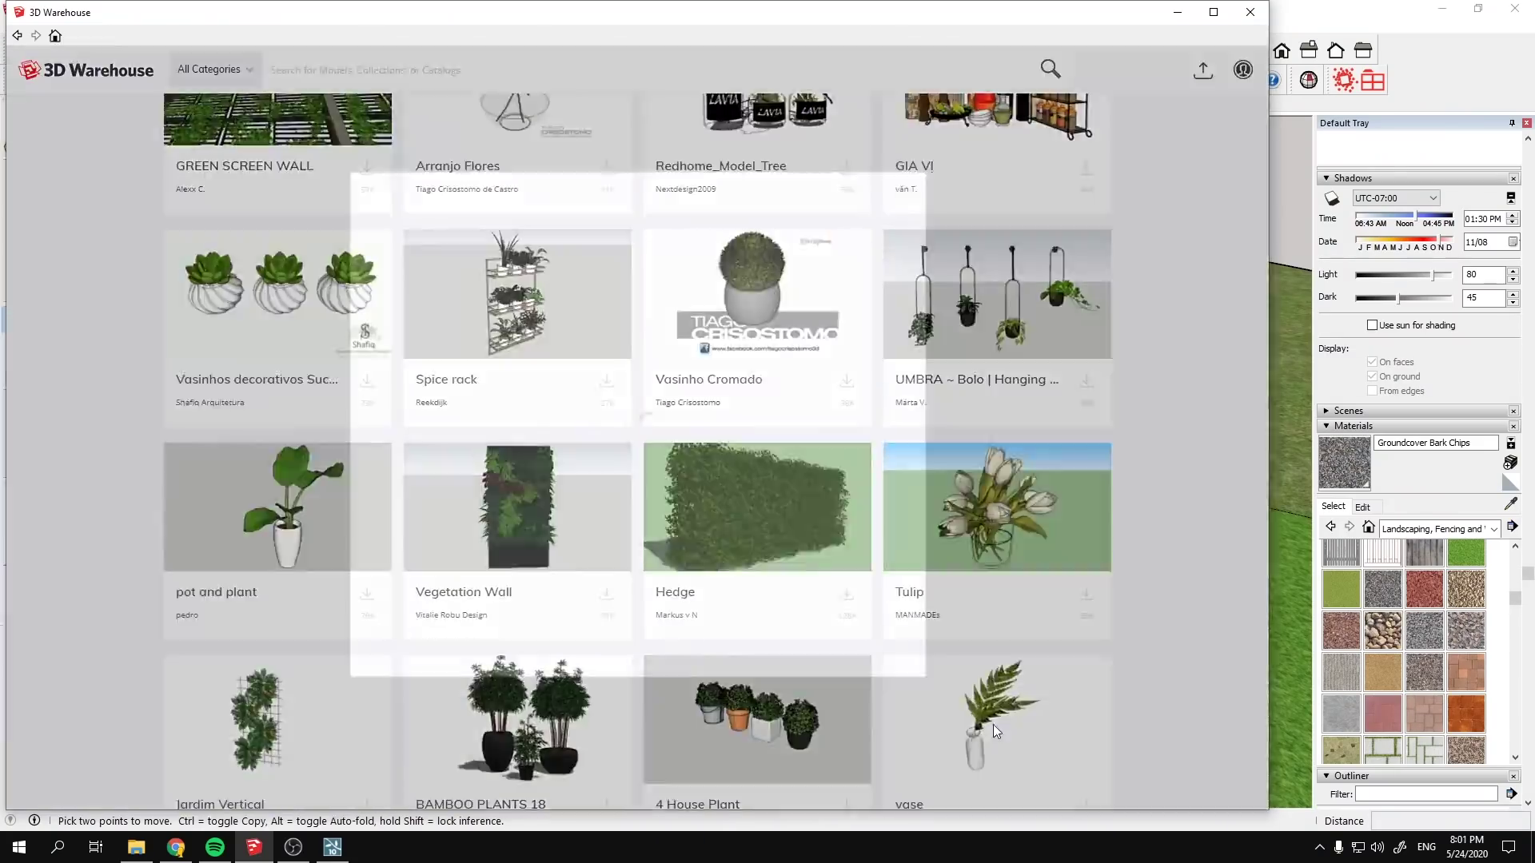
pyautogui.scroll(-3, 547, 483)
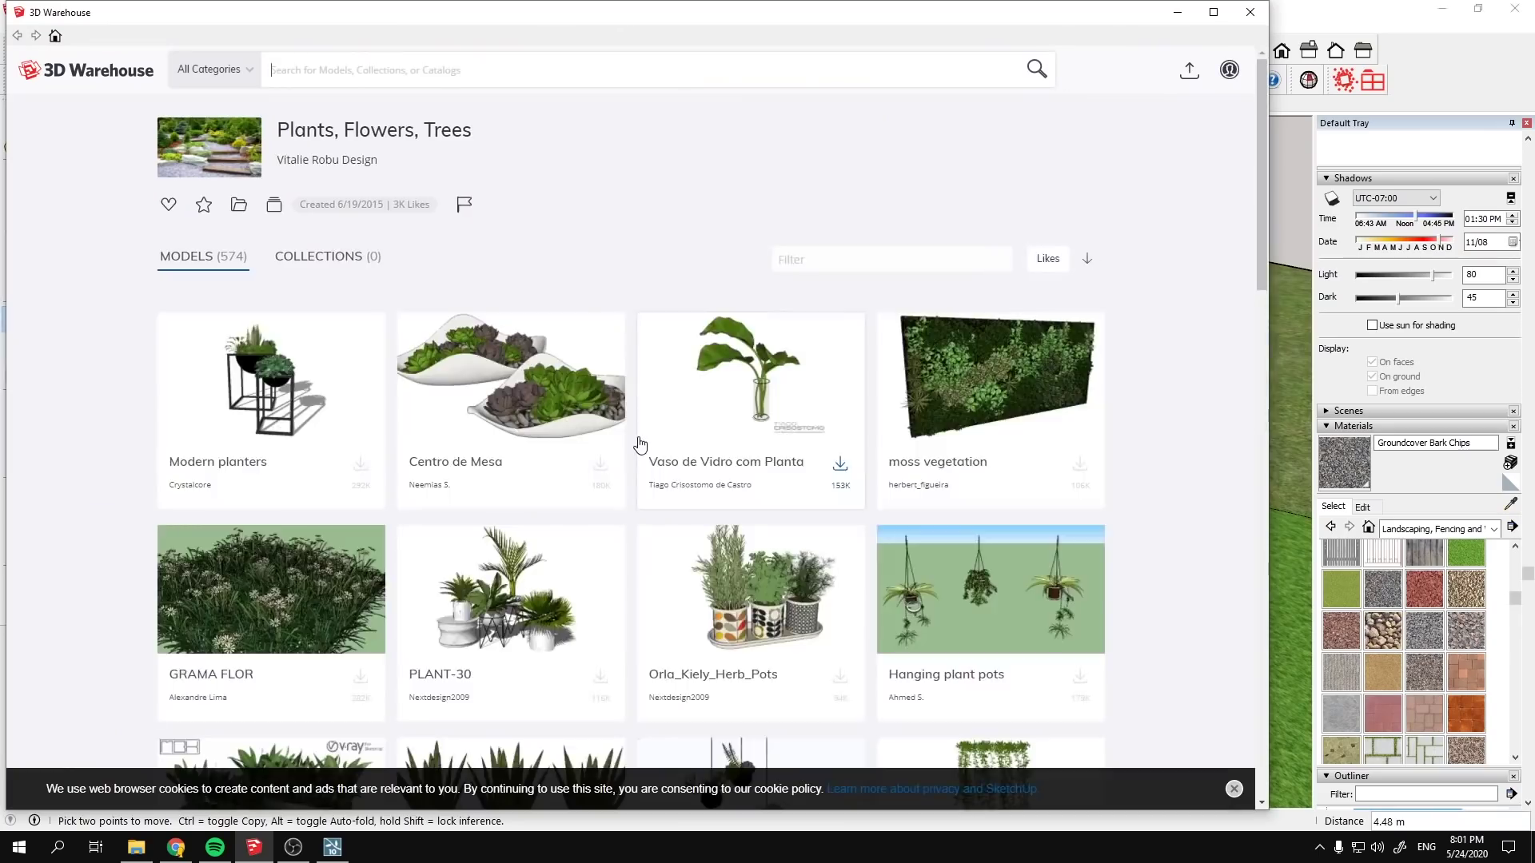
pyautogui.scroll(-15, 634, 439)
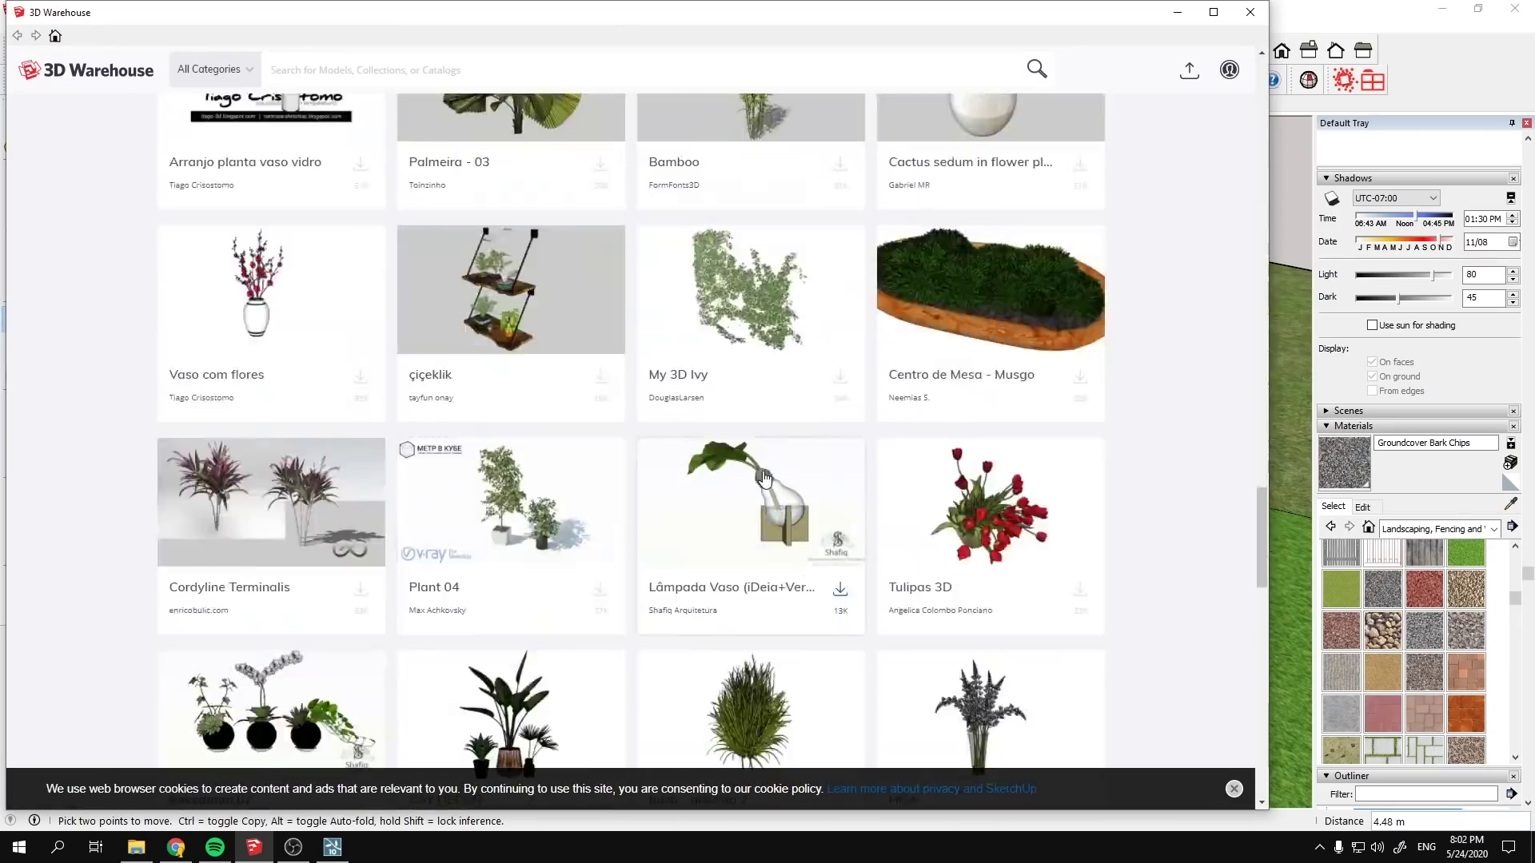
pyautogui.scroll(-10, 761, 480)
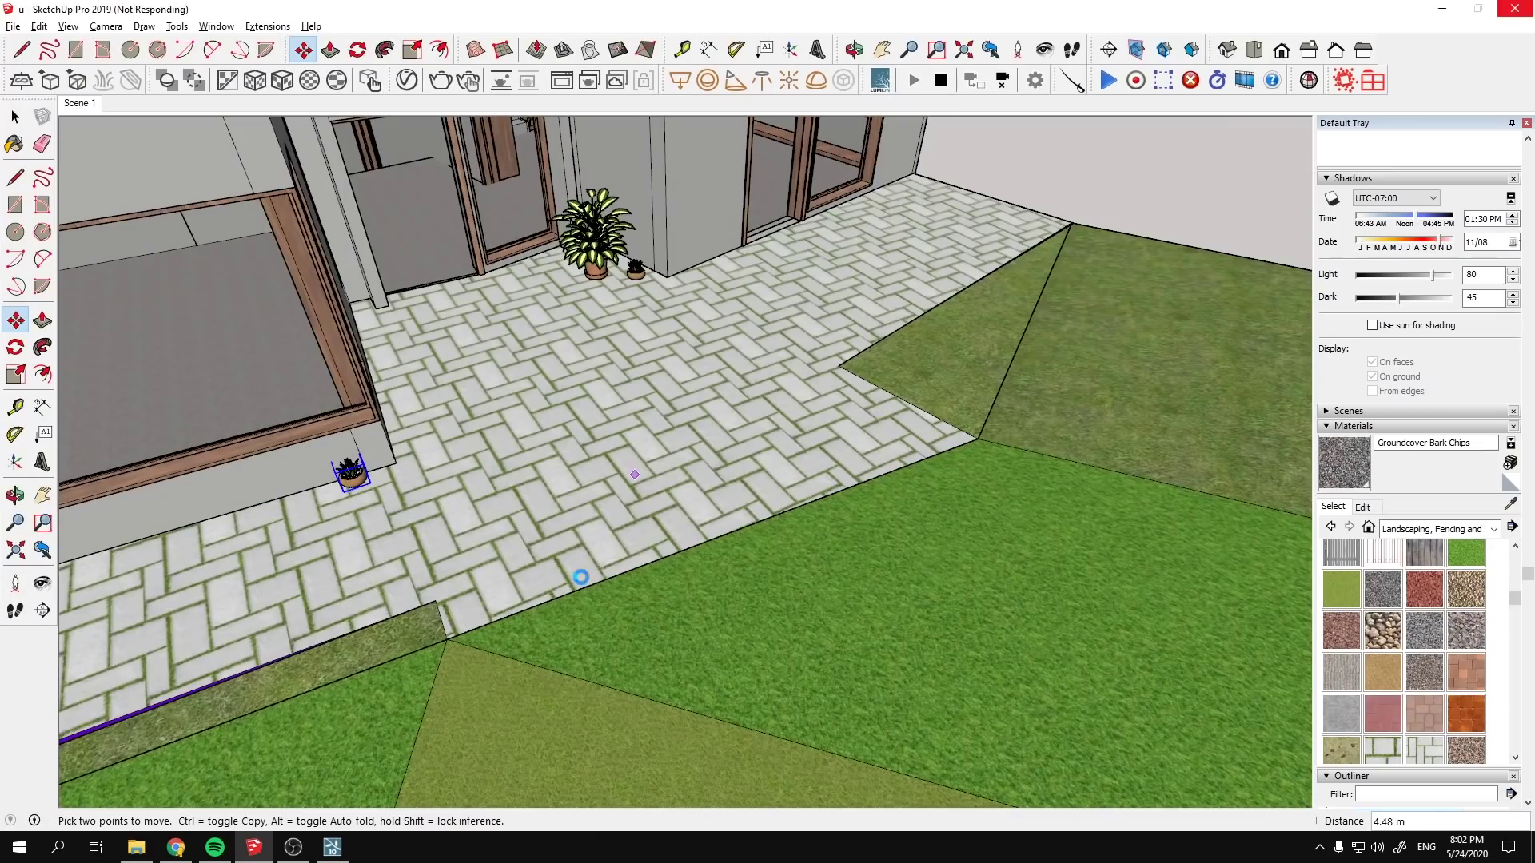
pyautogui.rightClick(759, 200)
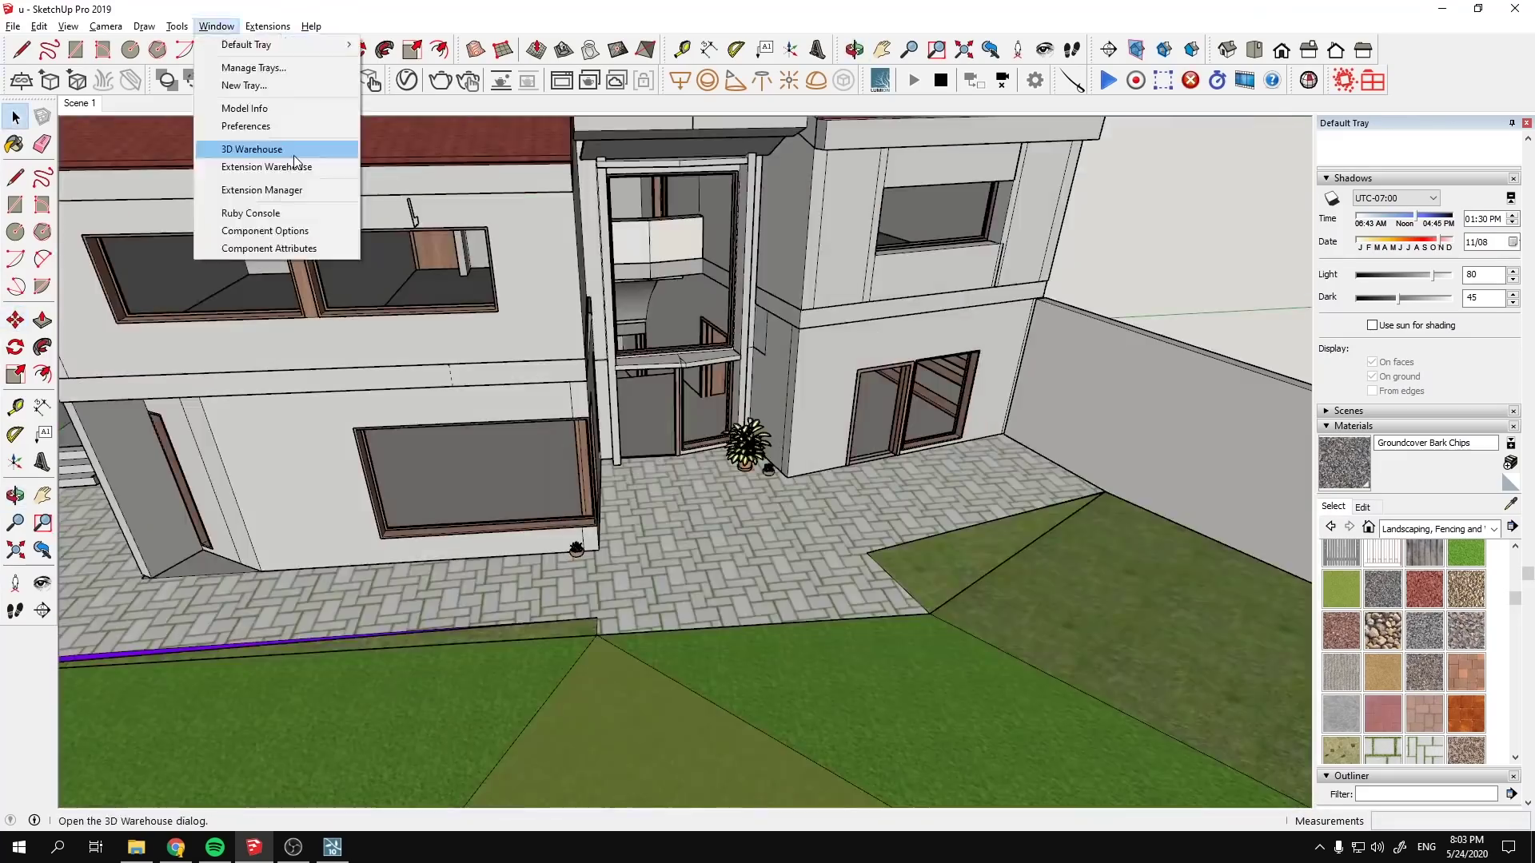
# Scroll through the 3D Warehouse Plants, Flowers, Trees catalogue for potted plants
pyautogui.click(257, 148)
pyautogui.scroll(-10, 1101, 517)
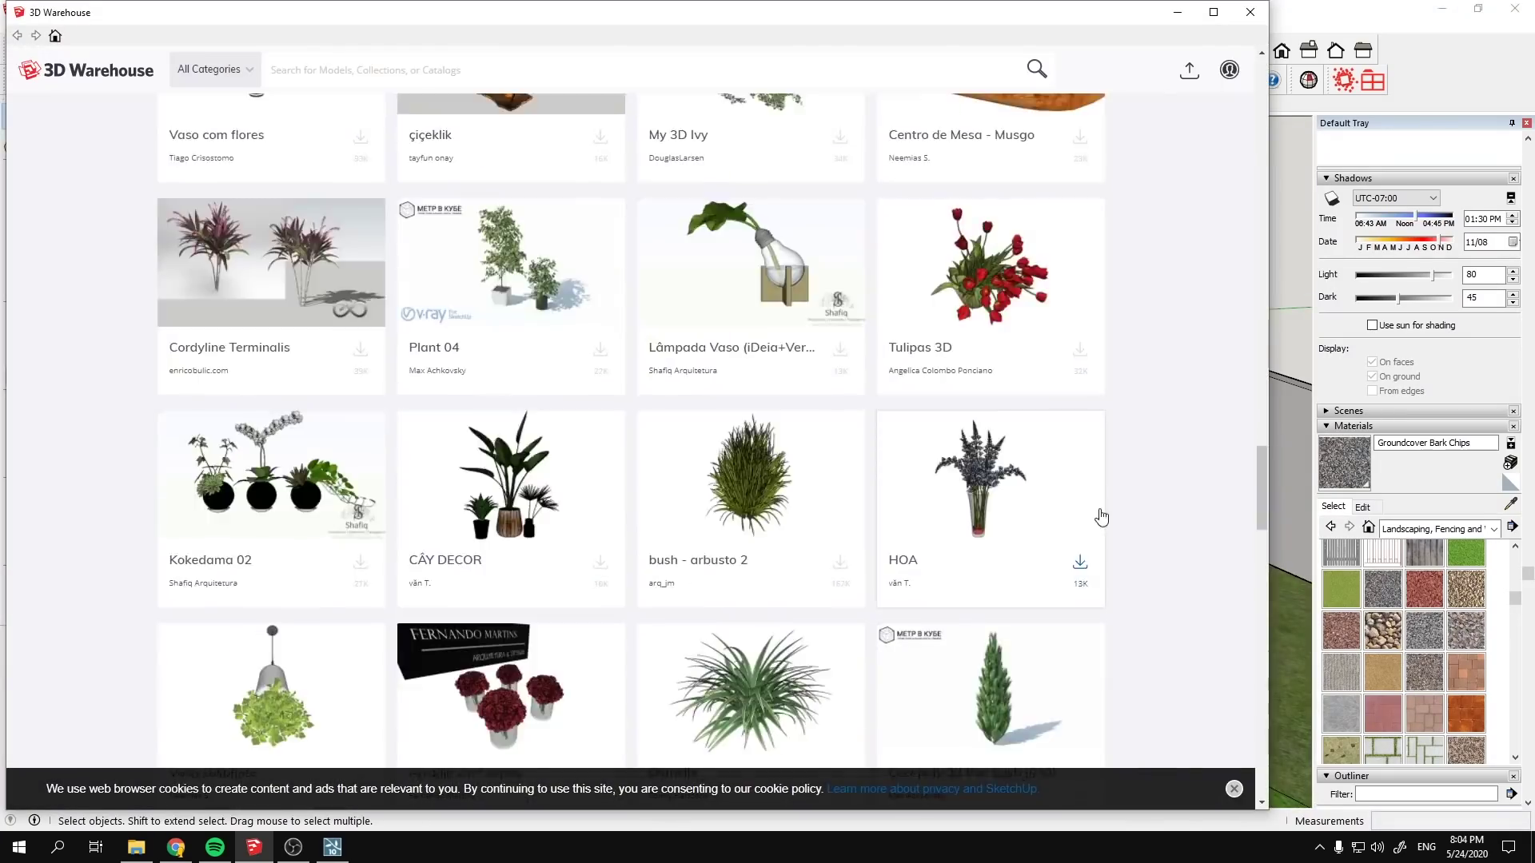
pyautogui.scroll(-10, 1102, 517)
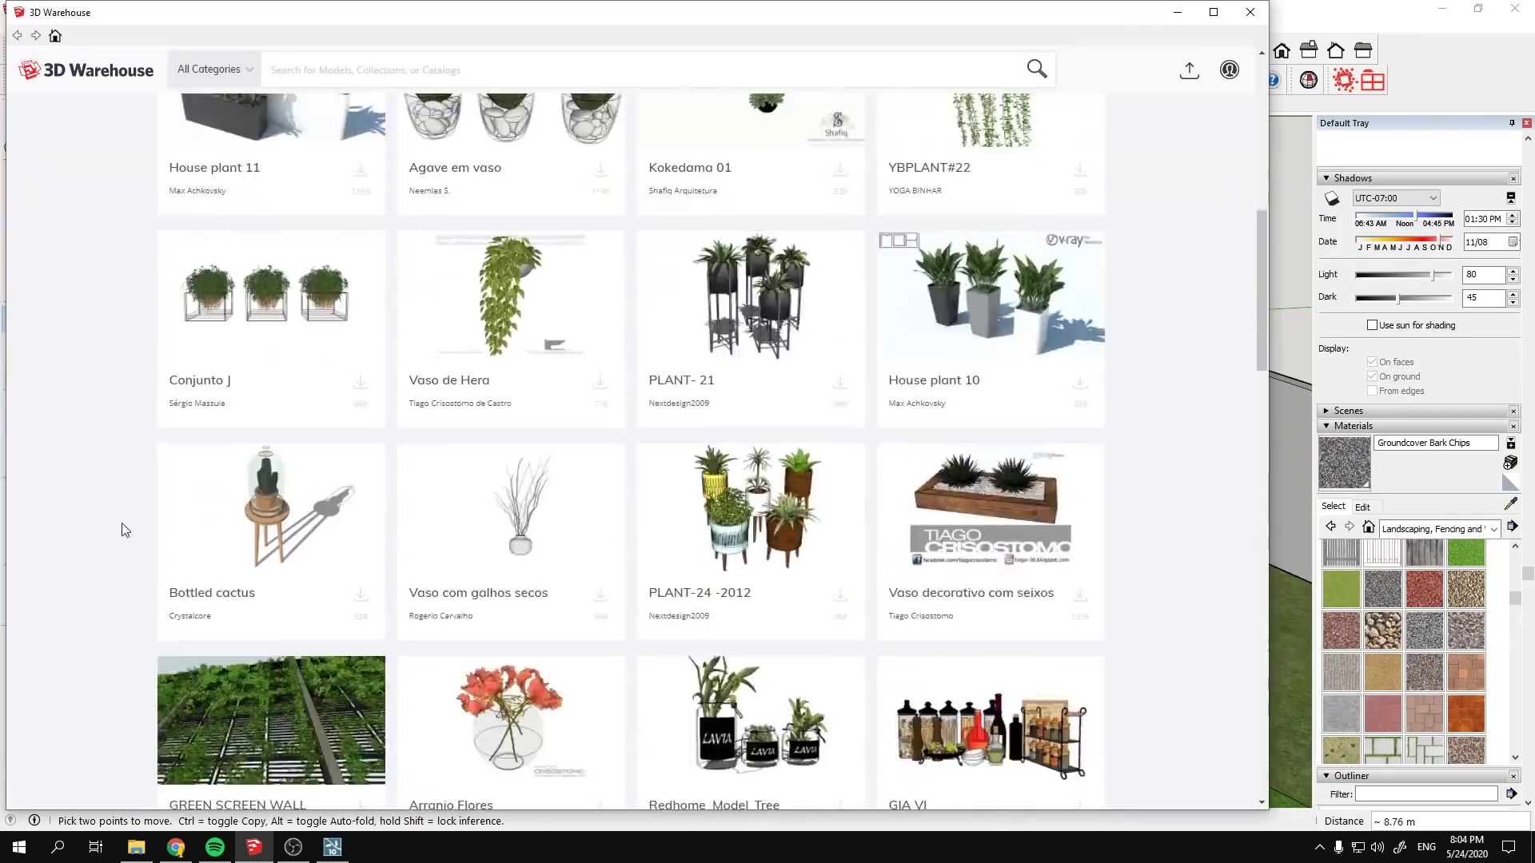
pyautogui.scroll(-15, 122, 523)
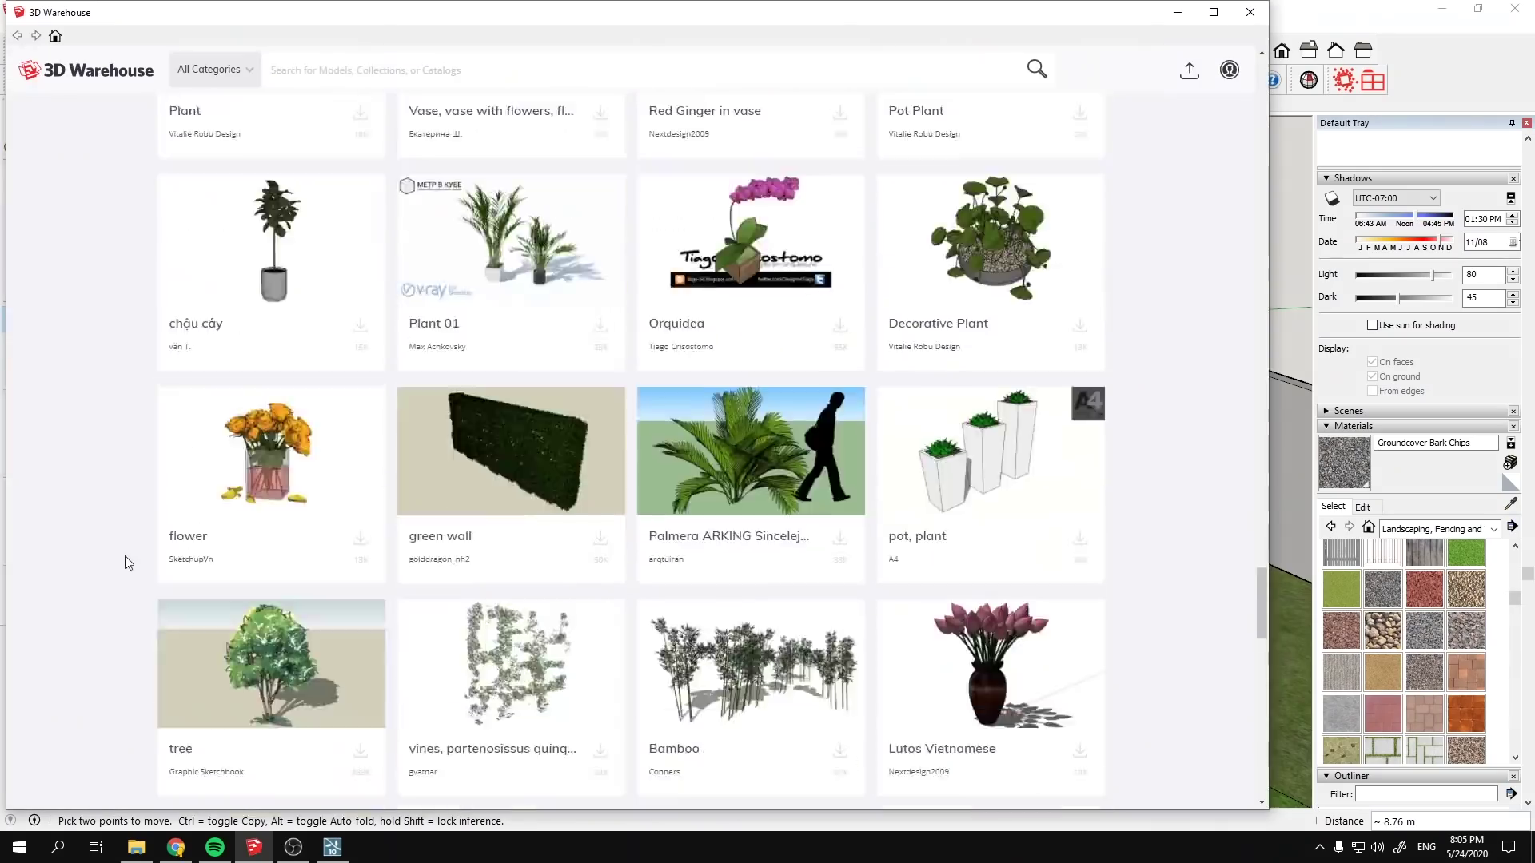
pyautogui.scroll(-10, 125, 555)
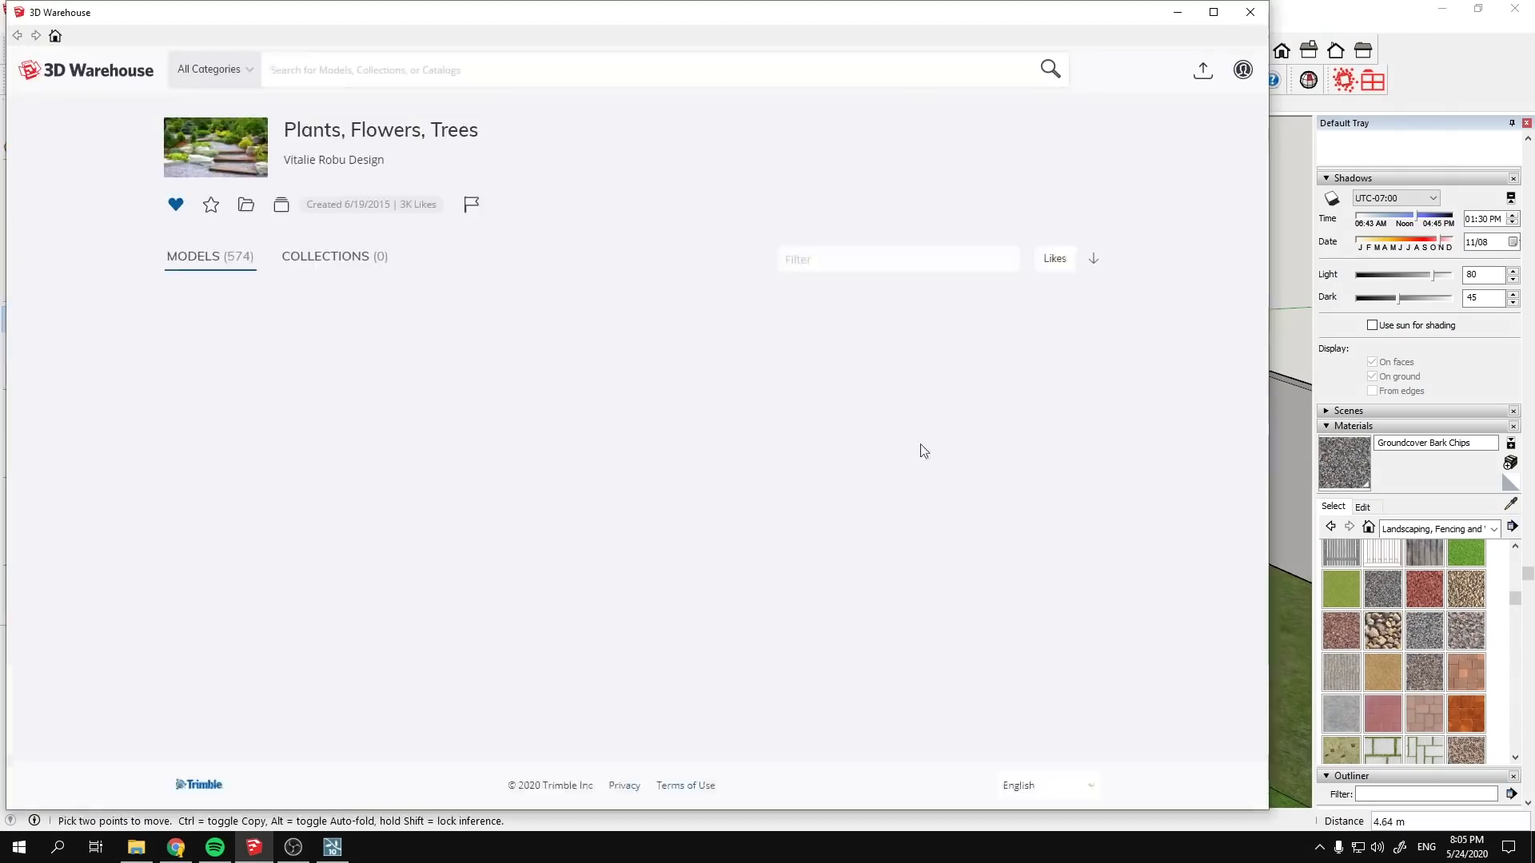
pyautogui.scroll(-15, 920, 445)
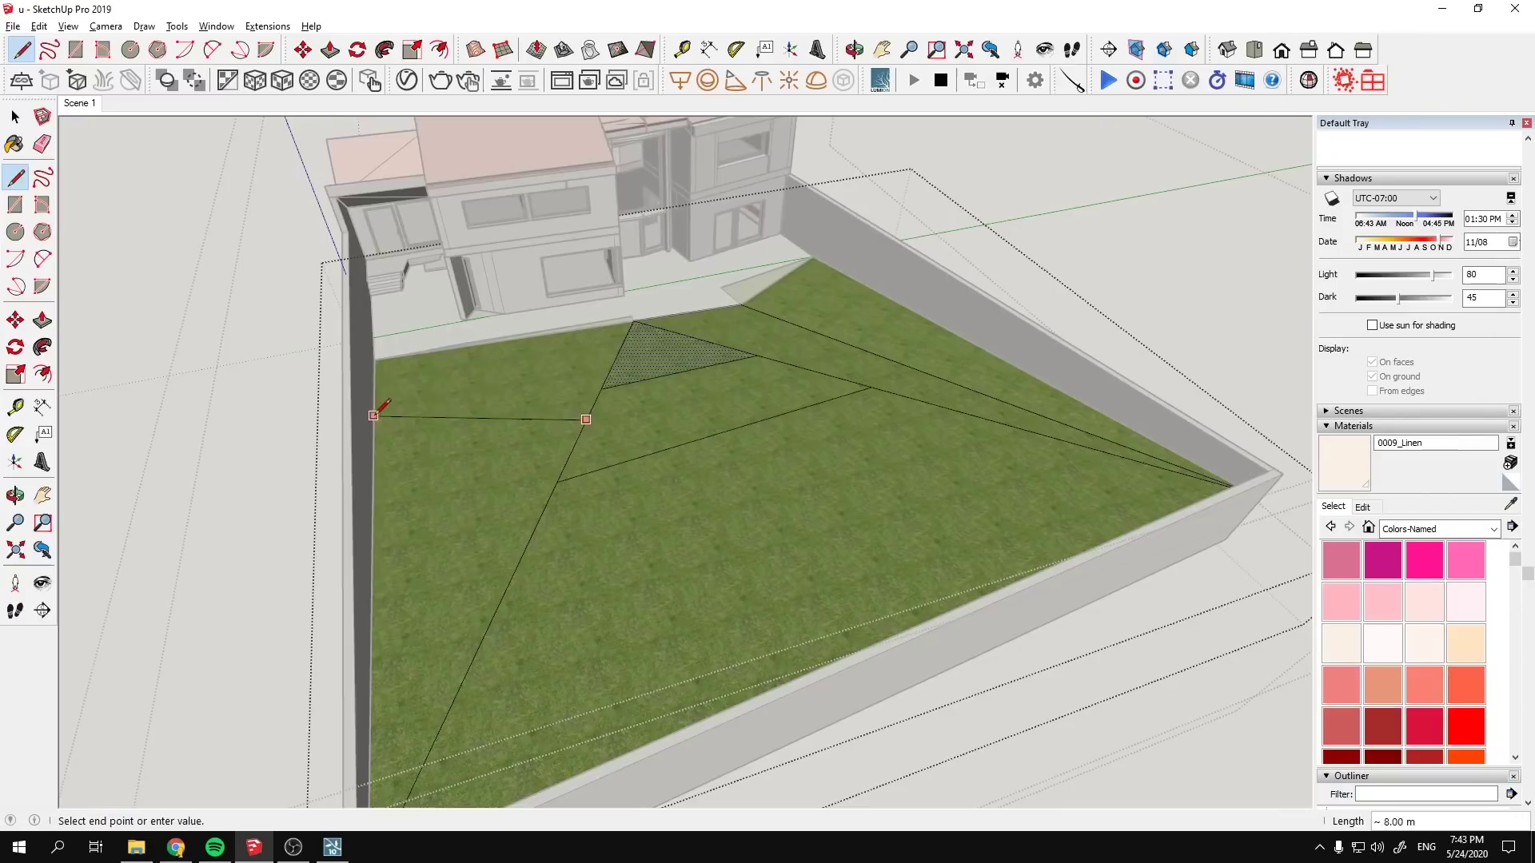
# Draw an edge across the lawn and paint two sections Grass Dark Green
pyautogui.click(935, 385)
pyautogui.click(459, 620)
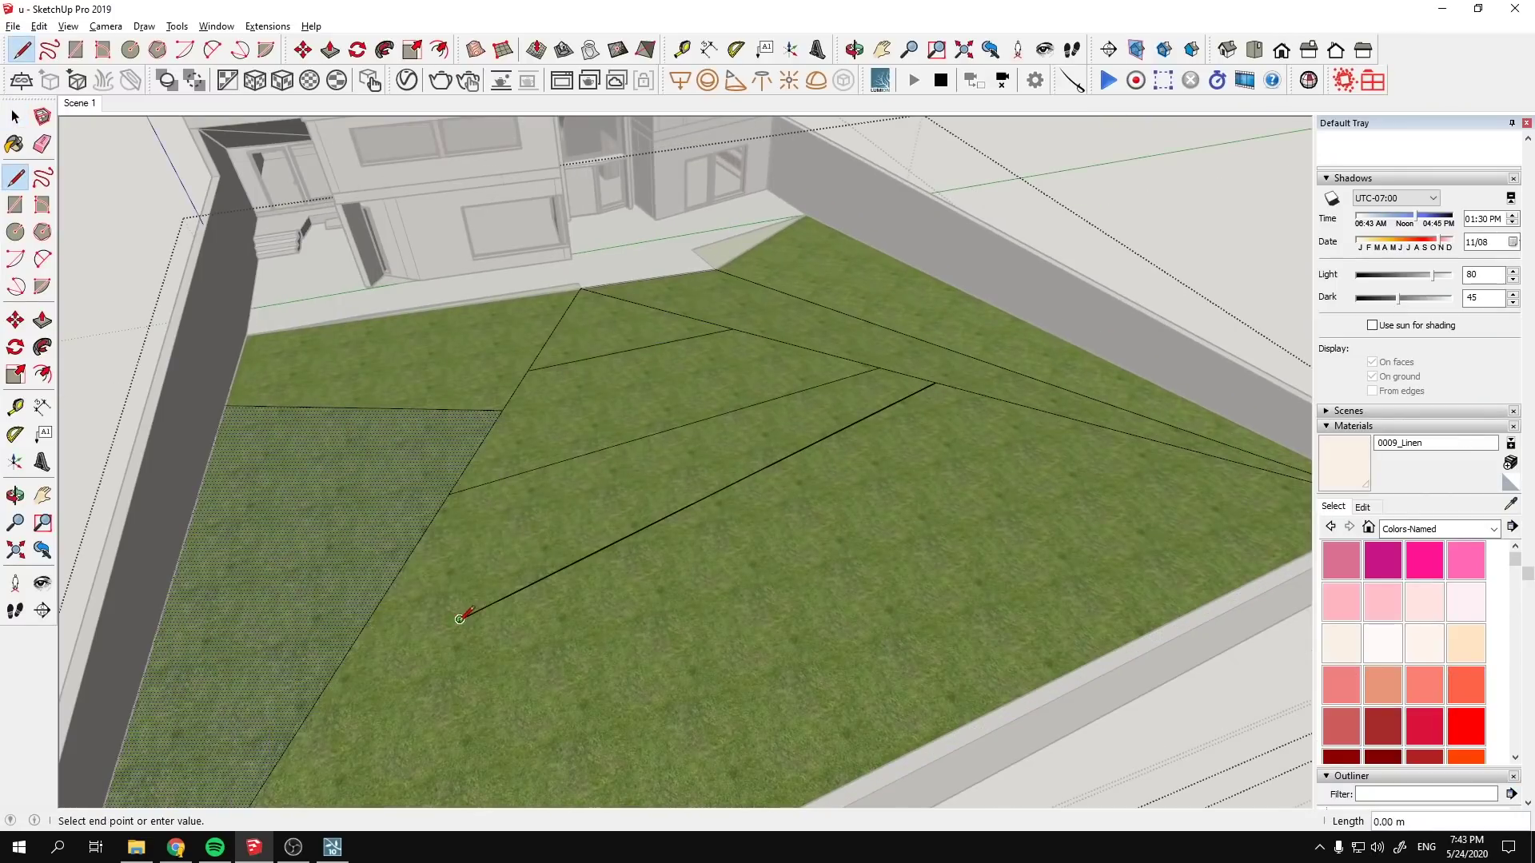
pyautogui.press('b')
pyautogui.click(1330, 526)
pyautogui.click(1465, 644)
pyautogui.click(679, 503)
# Paint the small lawn triangle with Grass Light Green
pyautogui.scroll(-2, 1093, 463)
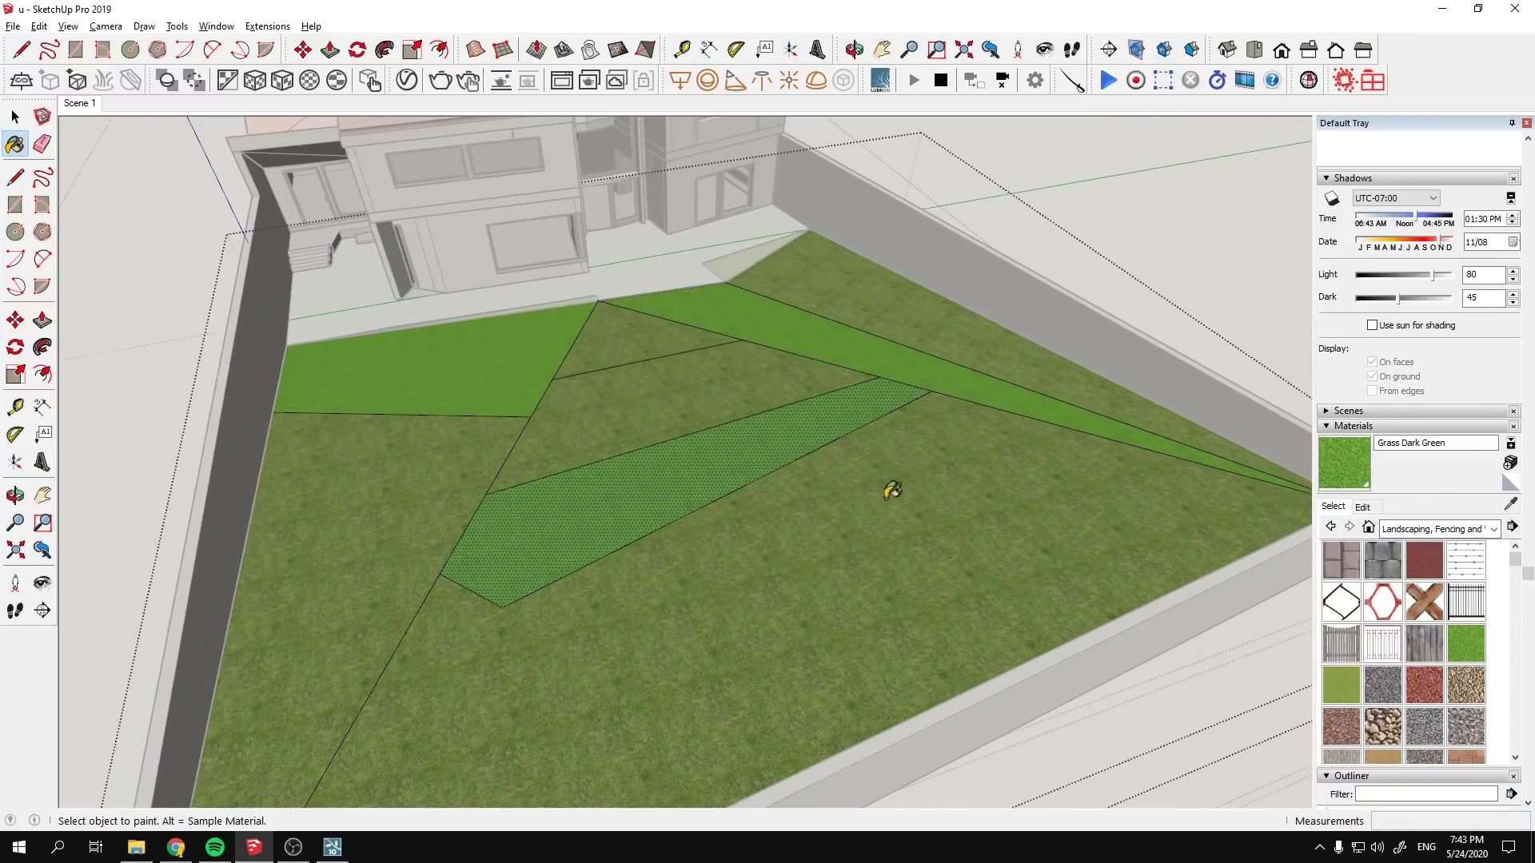
pyautogui.click(1341, 686)
pyautogui.click(631, 340)
pyautogui.scroll(-2, 680, 440)
# Paint a lawn quad with Groundcover Bark Chips and review the painted strips
pyautogui.press('l')
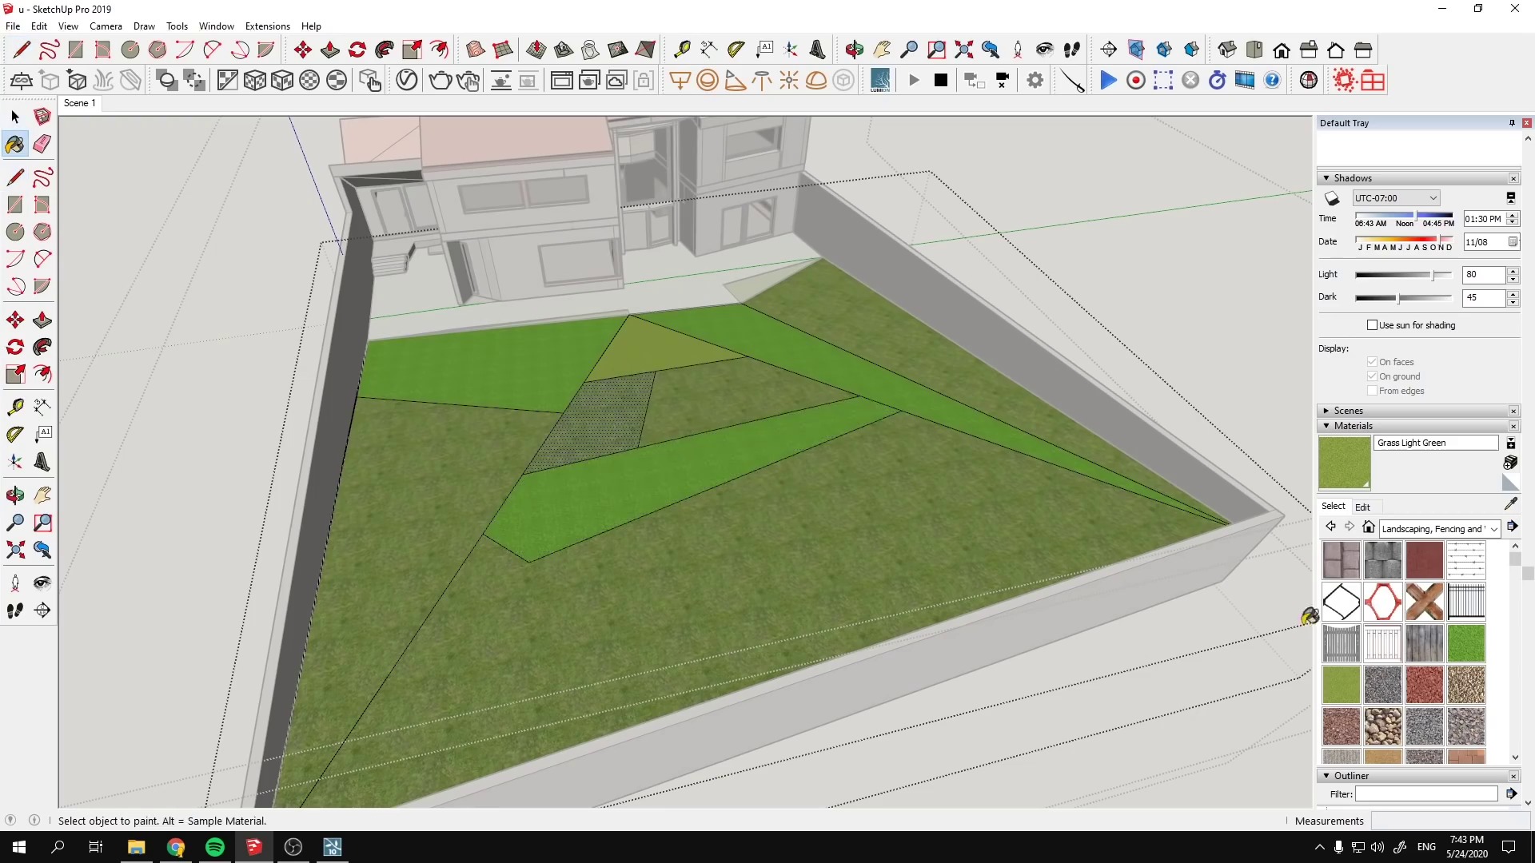
pyautogui.press('b')
pyautogui.scroll(-1, 1405, 648)
pyautogui.click(1382, 589)
pyautogui.click(596, 415)
pyautogui.scroll(3, 1004, 463)
pyautogui.moveTo(1004, 462); pyautogui.dragTo(737, 189, button='middle')
pyautogui.press('space')
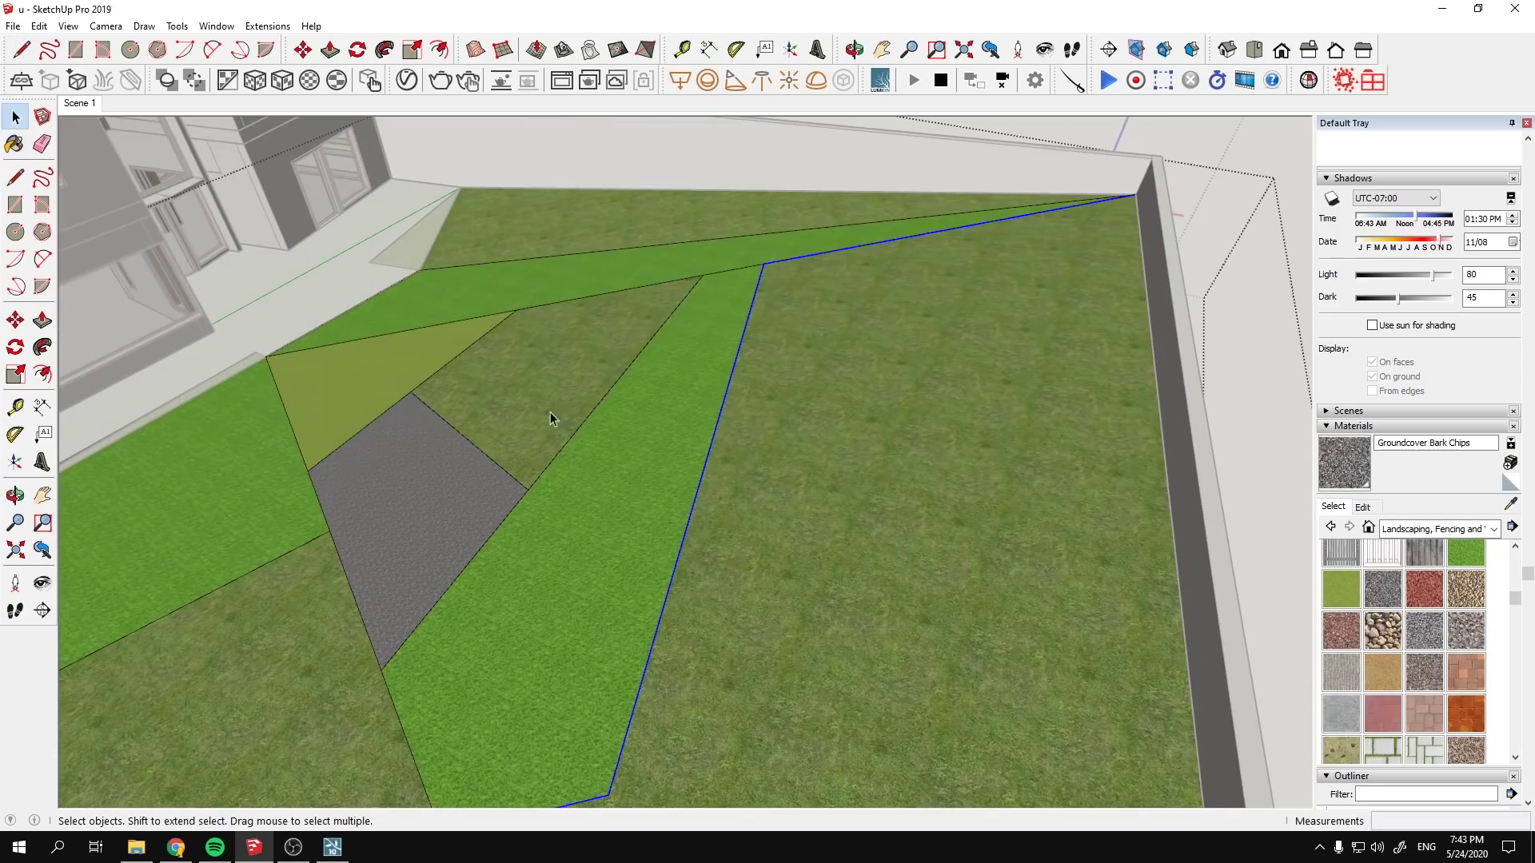
pyautogui.hotkey('alt', 'Tab')
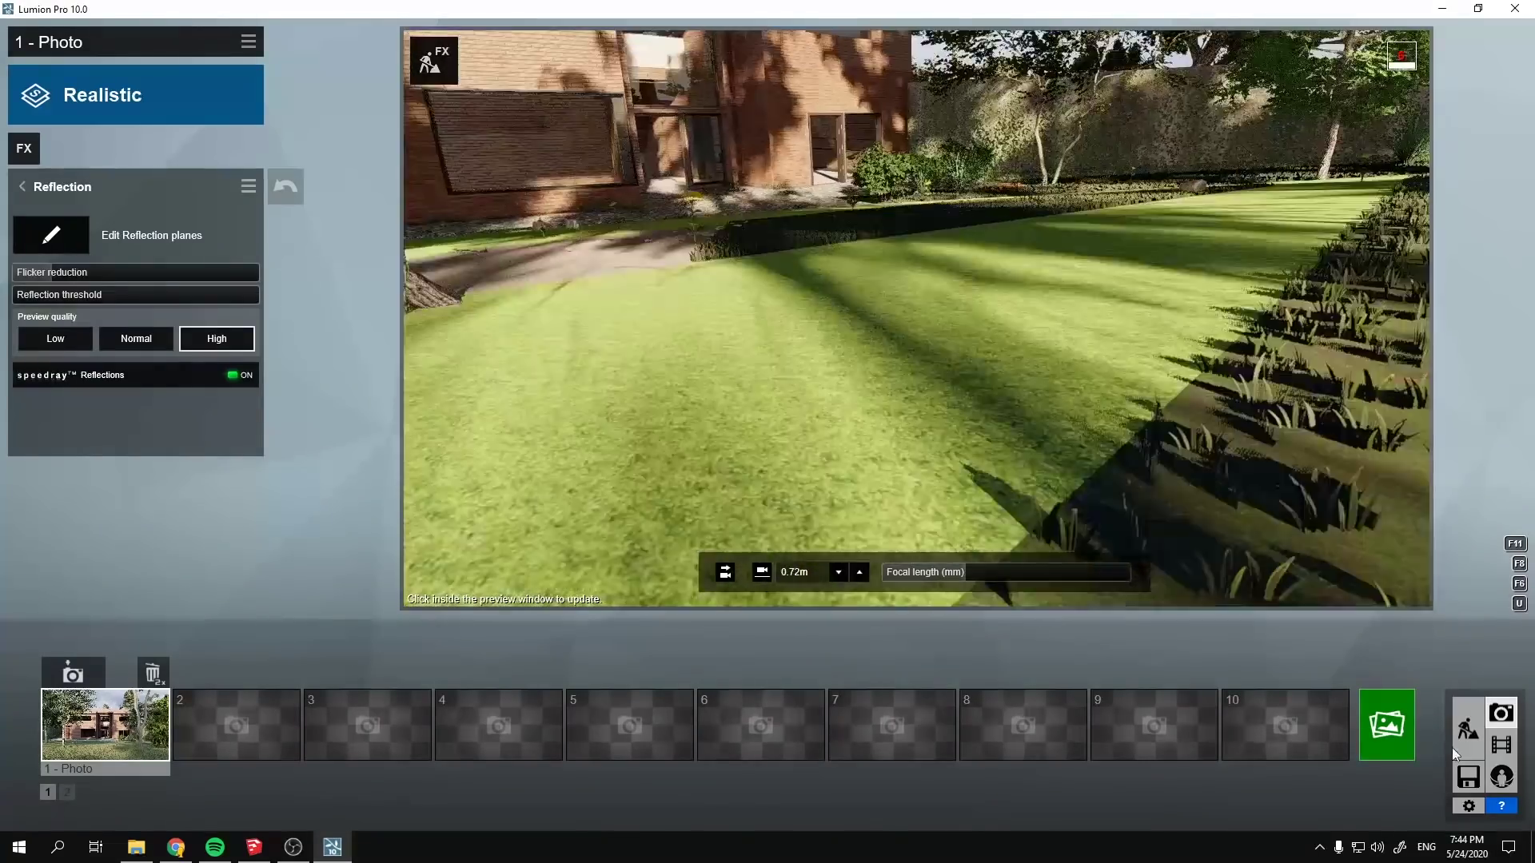
# Select the lawn for material editing and refresh the house photo preview
pyautogui.click(1474, 742)
pyautogui.click(837, 553)
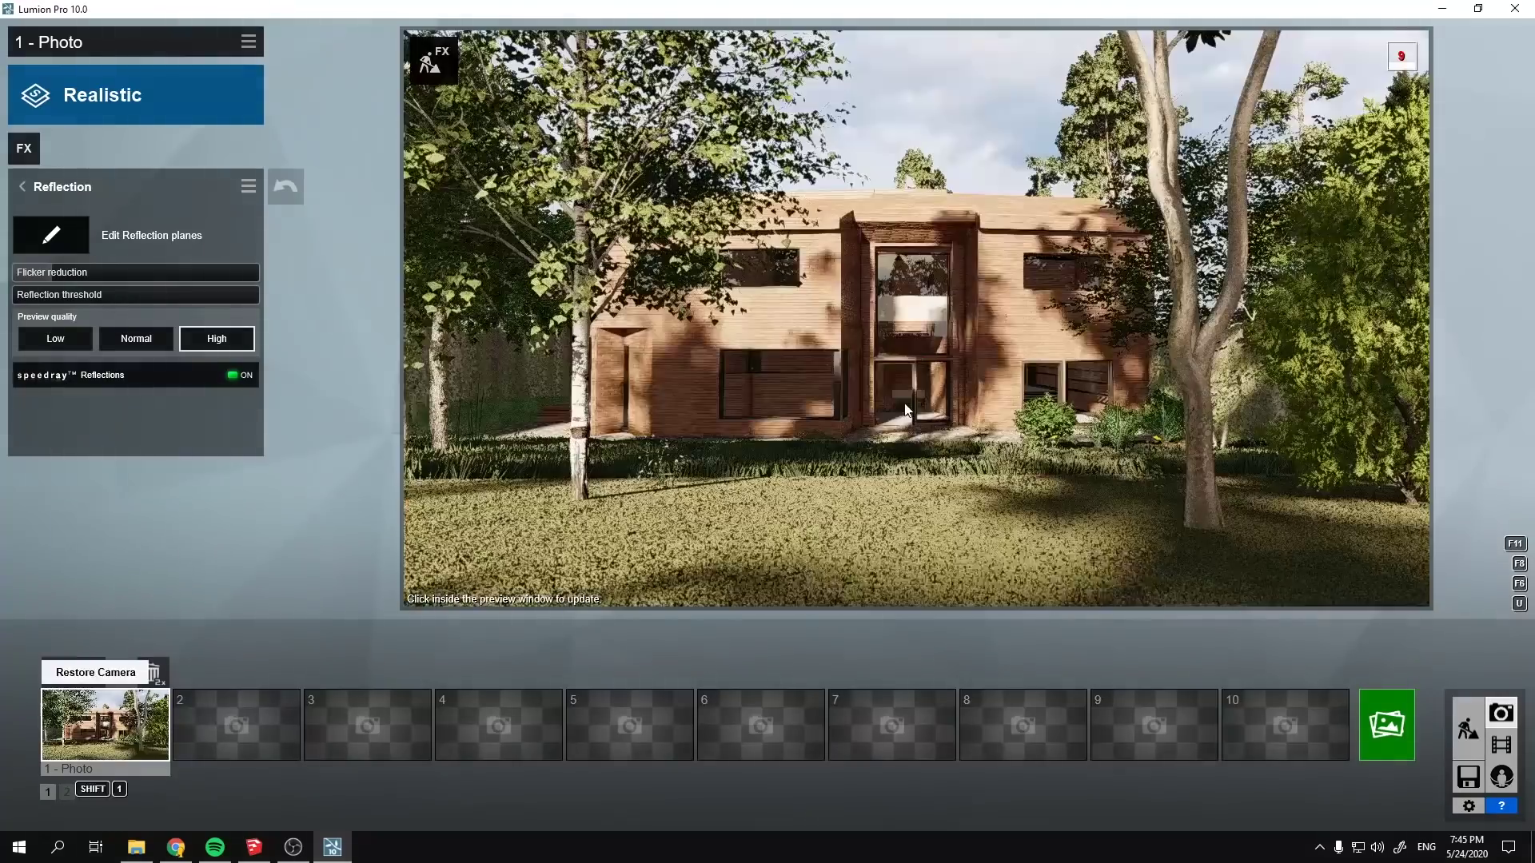
pyautogui.click(854, 323)
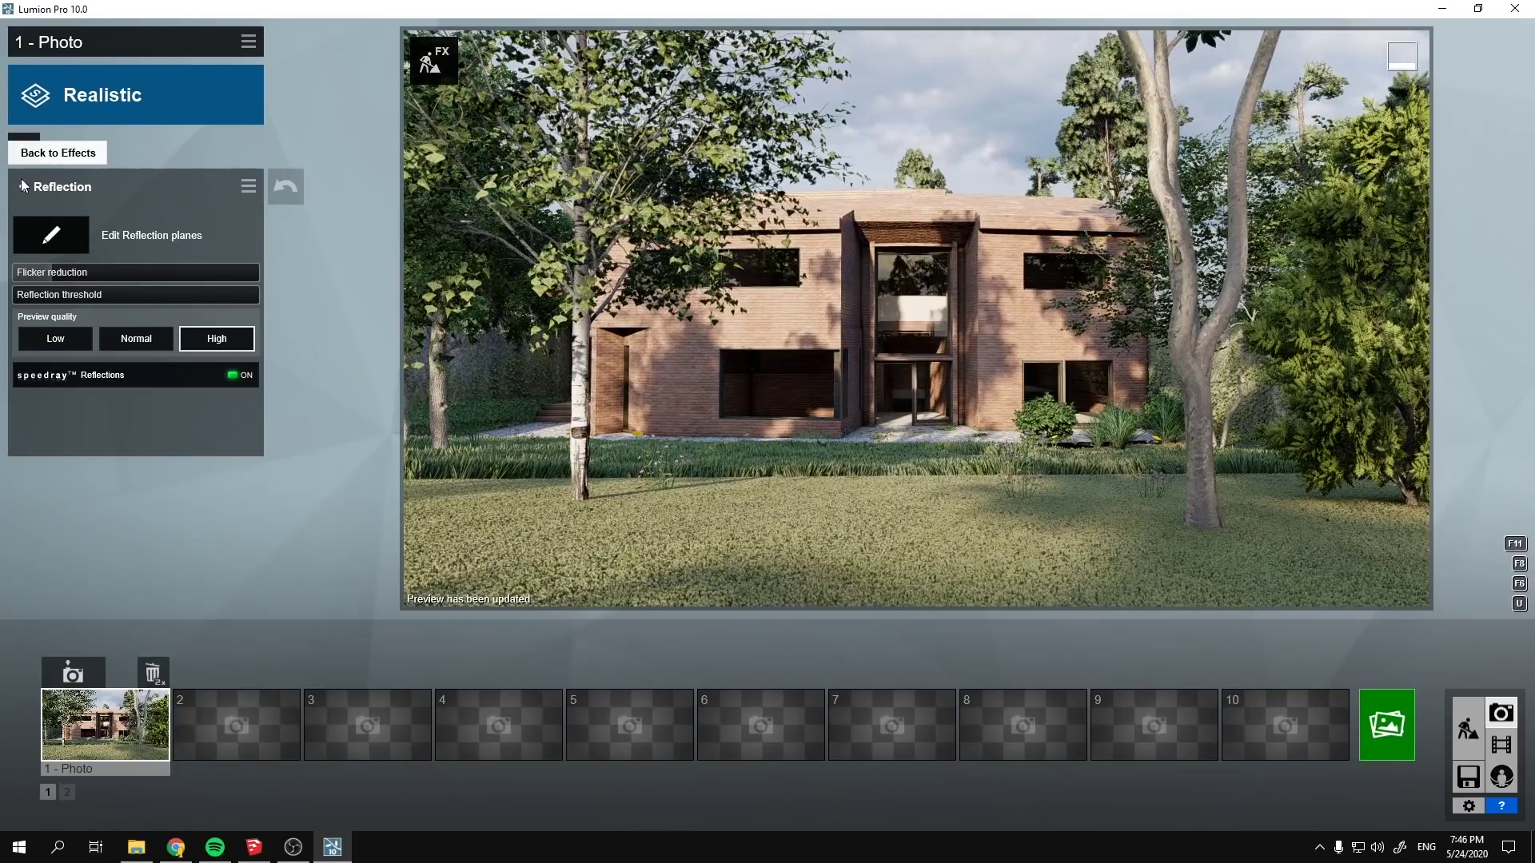
pyautogui.click(1467, 729)
# Replace the lawn material with Wild Grass 01, save, and check it in Photo mode
pyautogui.click(64, 423)
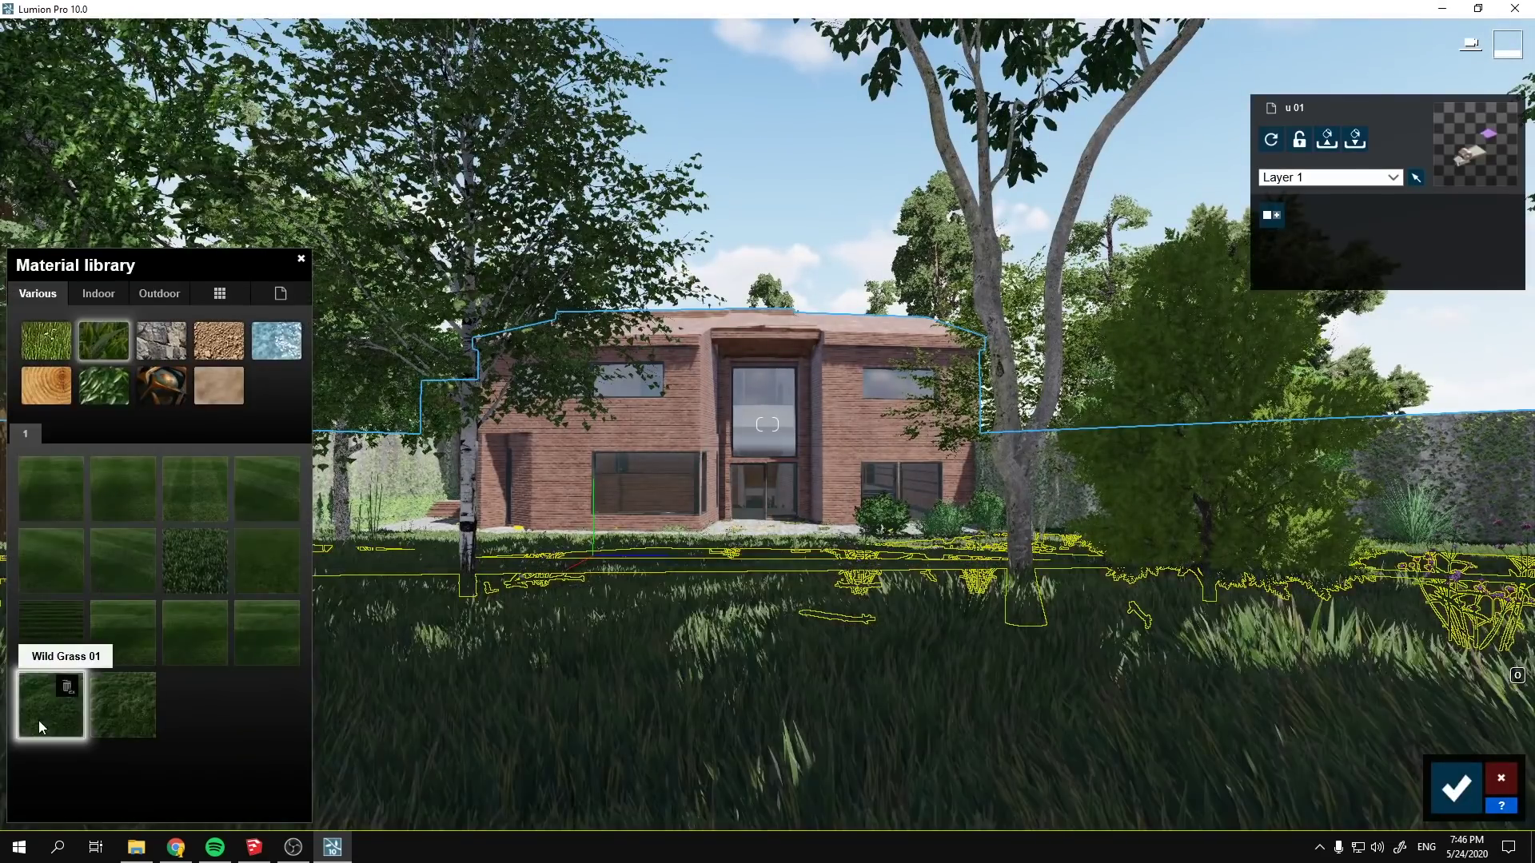
pyautogui.click(38, 721)
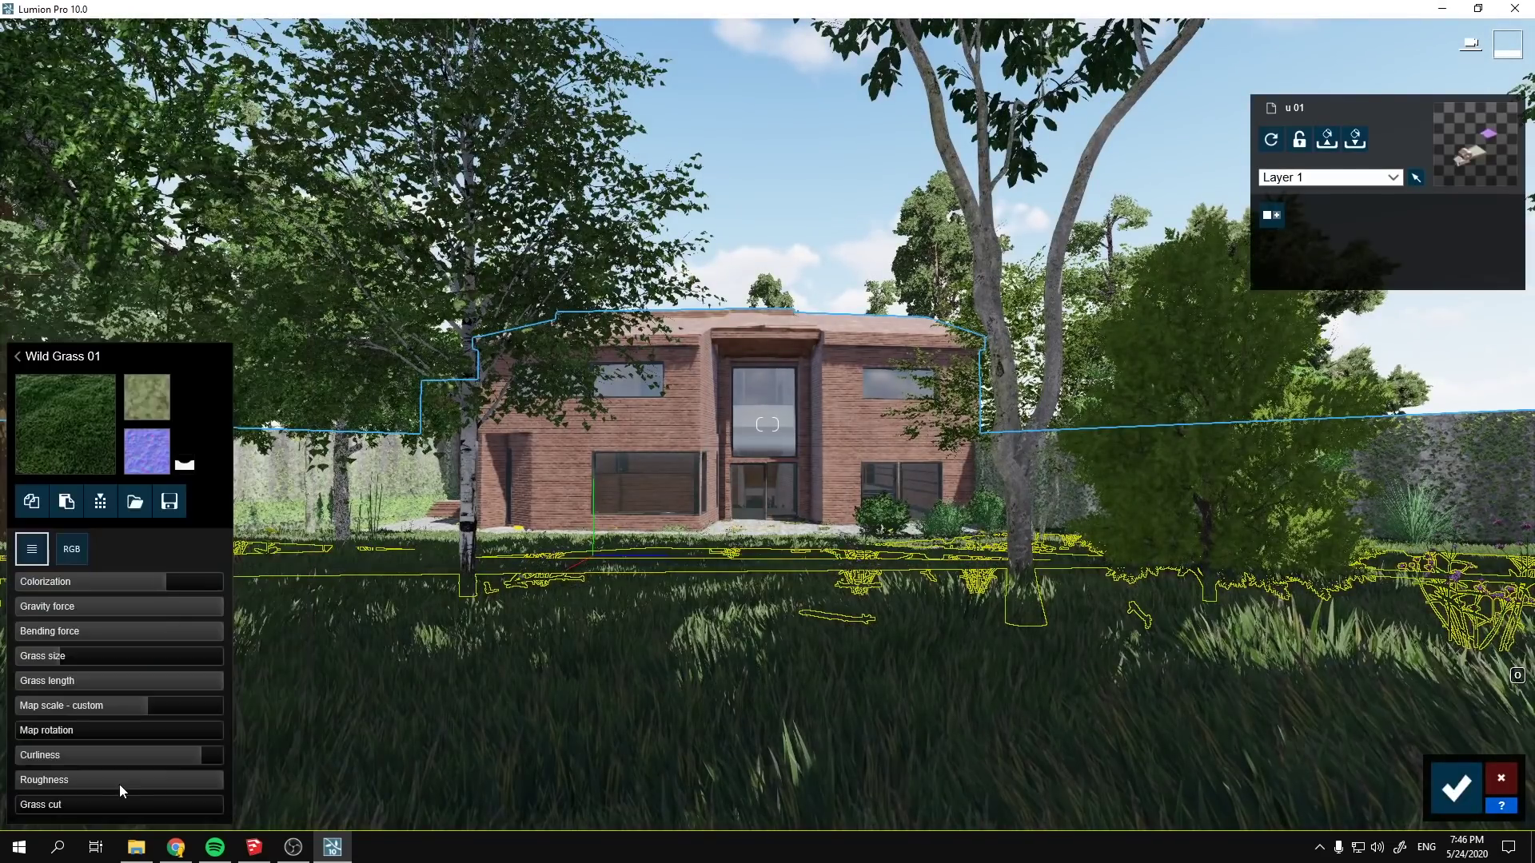
pyautogui.click(1456, 787)
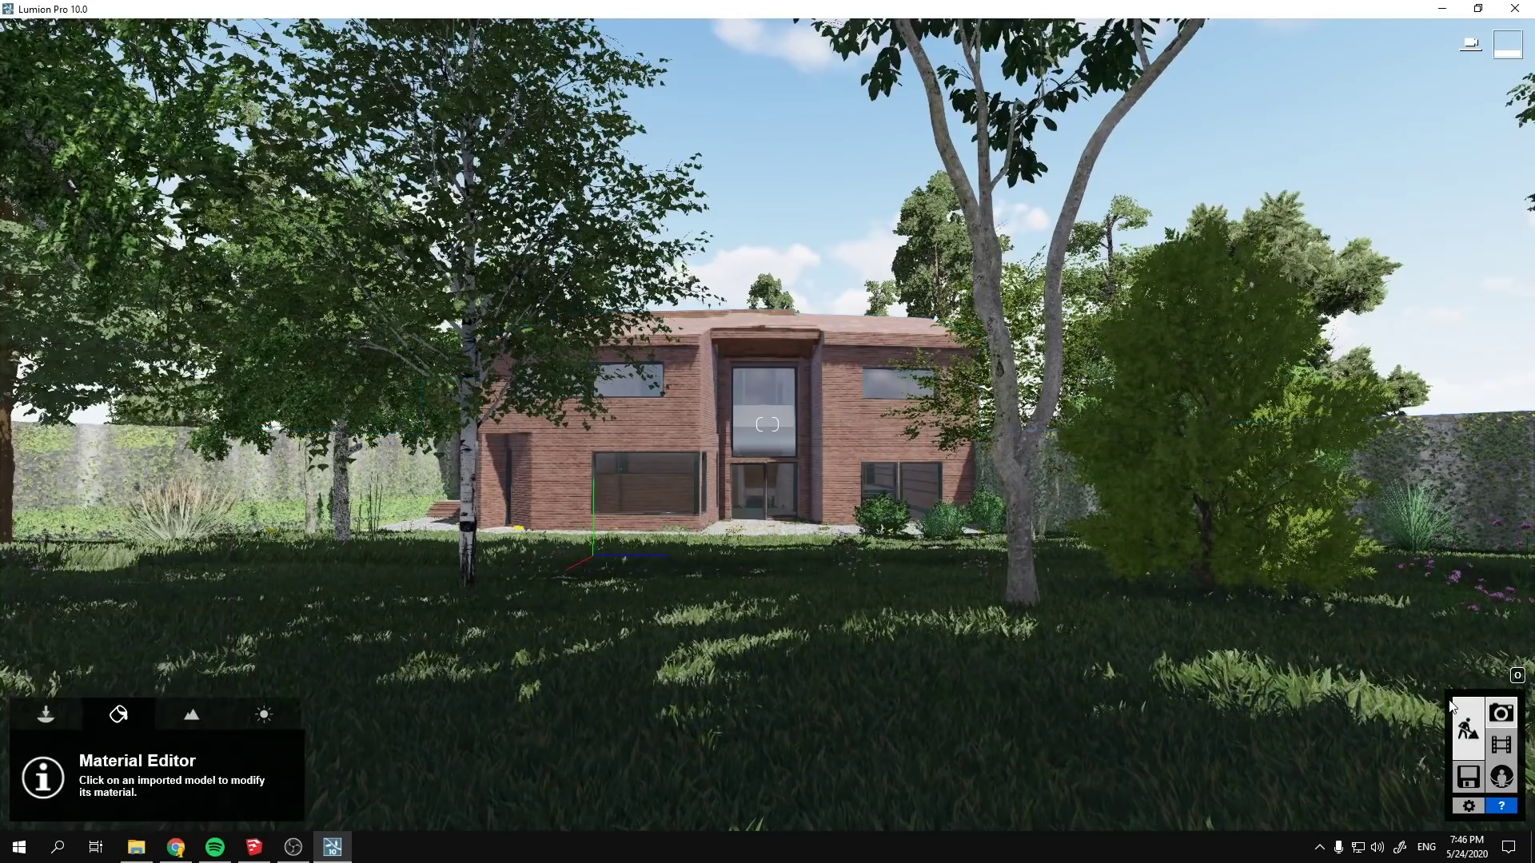
pyautogui.click(1500, 713)
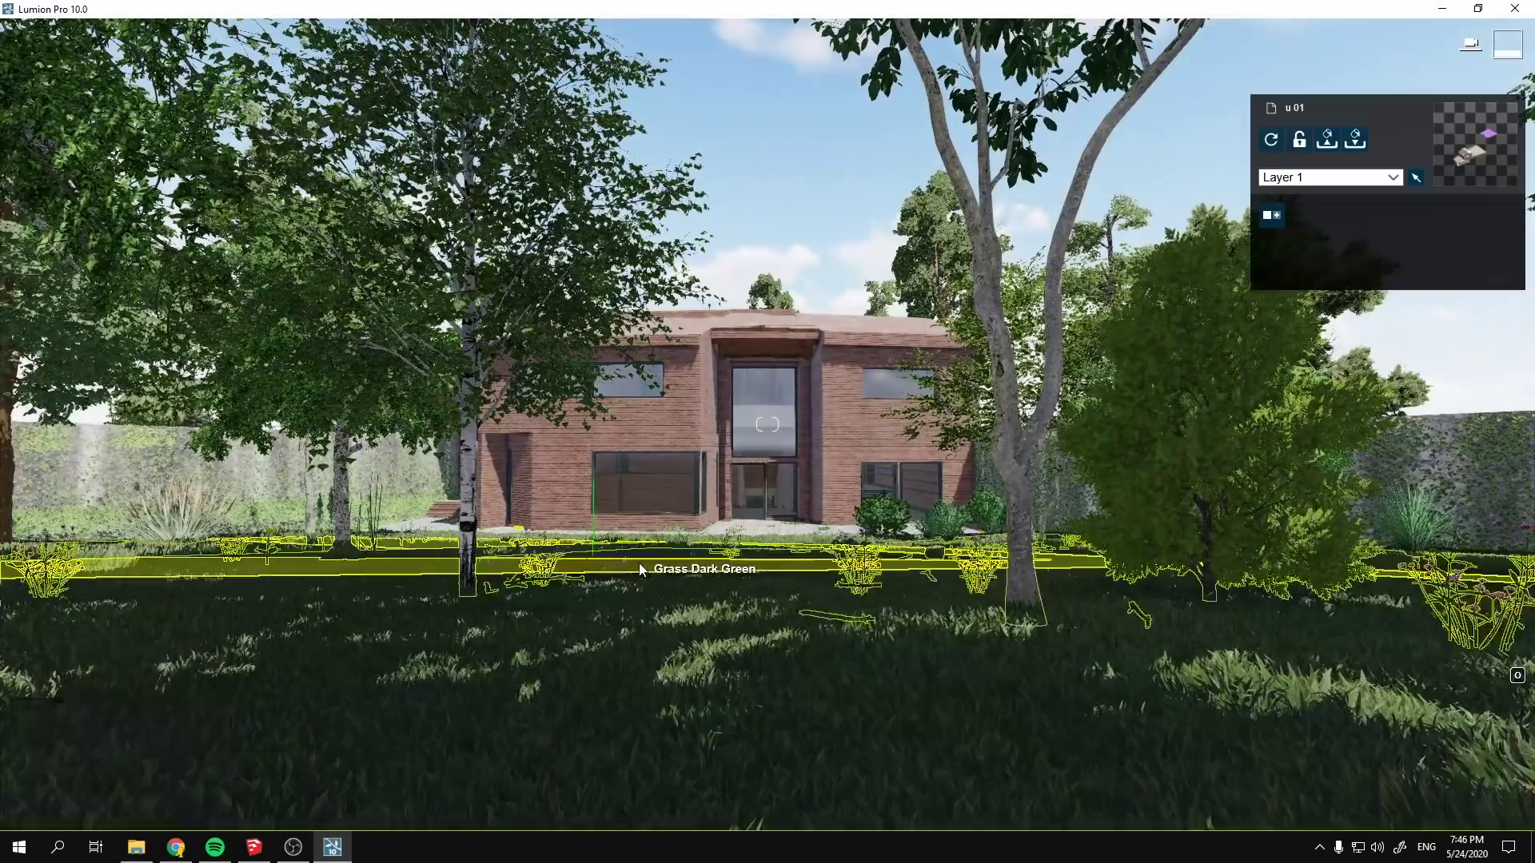
# Reselect the lawn and open the light green strip's Circular Grass 03 material
pyautogui.click(640, 563)
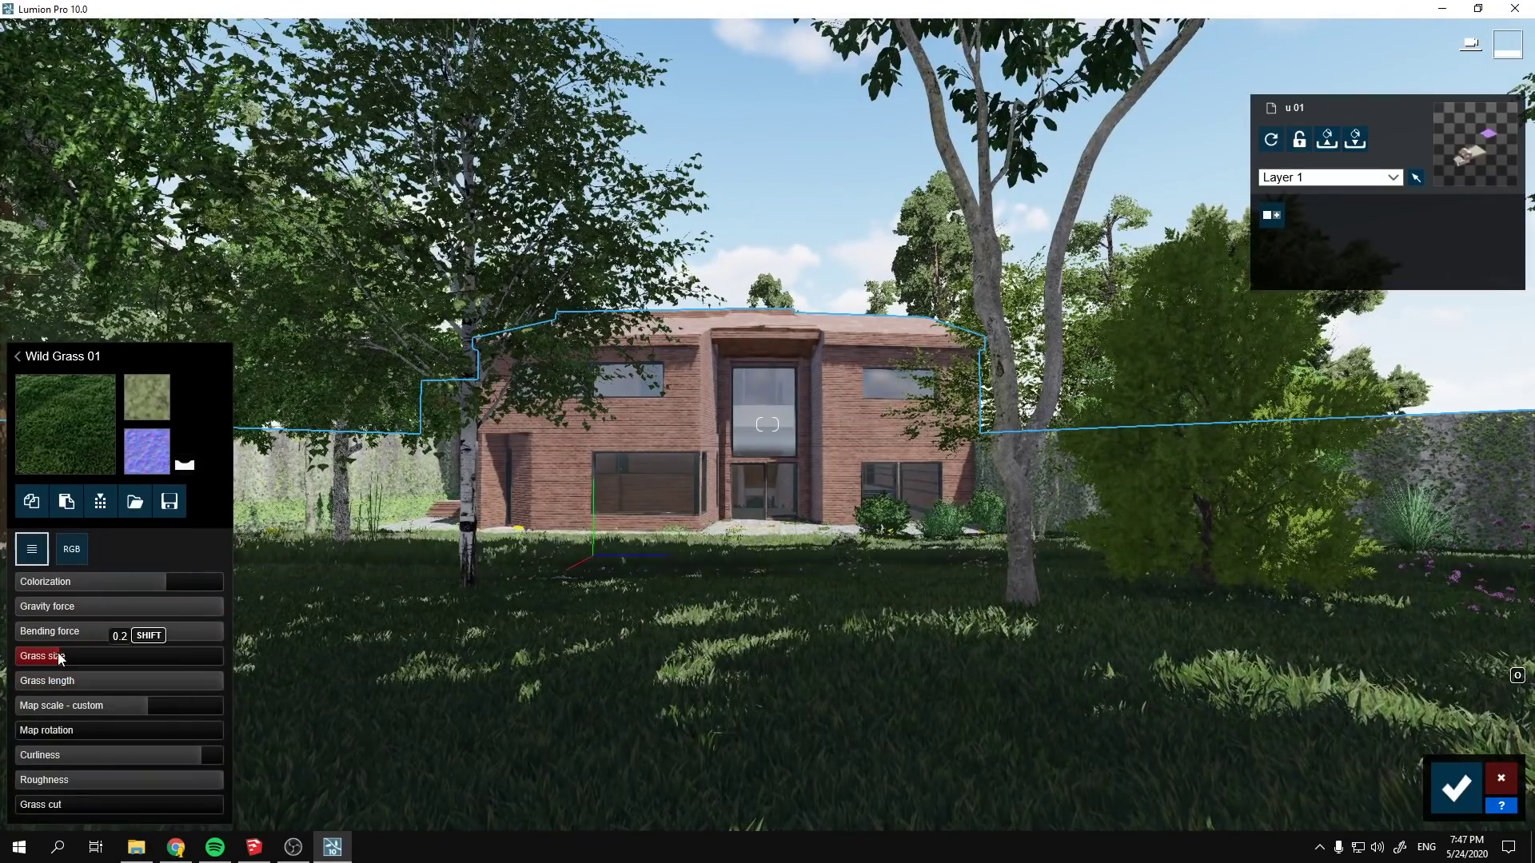
pyautogui.scroll(5, 767, 559)
pyautogui.scroll(-8, 942, 761)
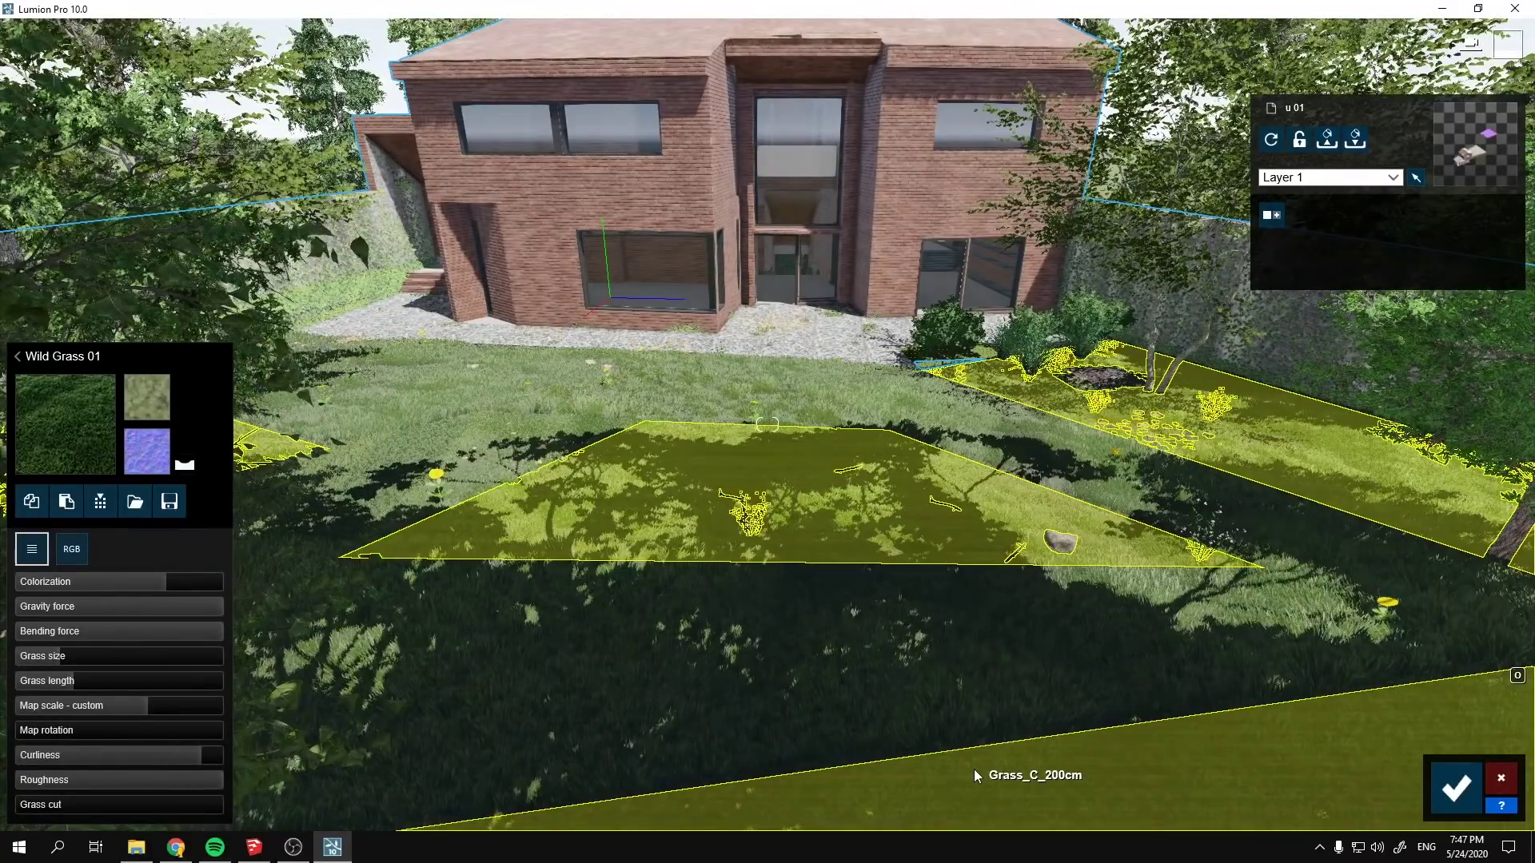
pyautogui.click(973, 769)
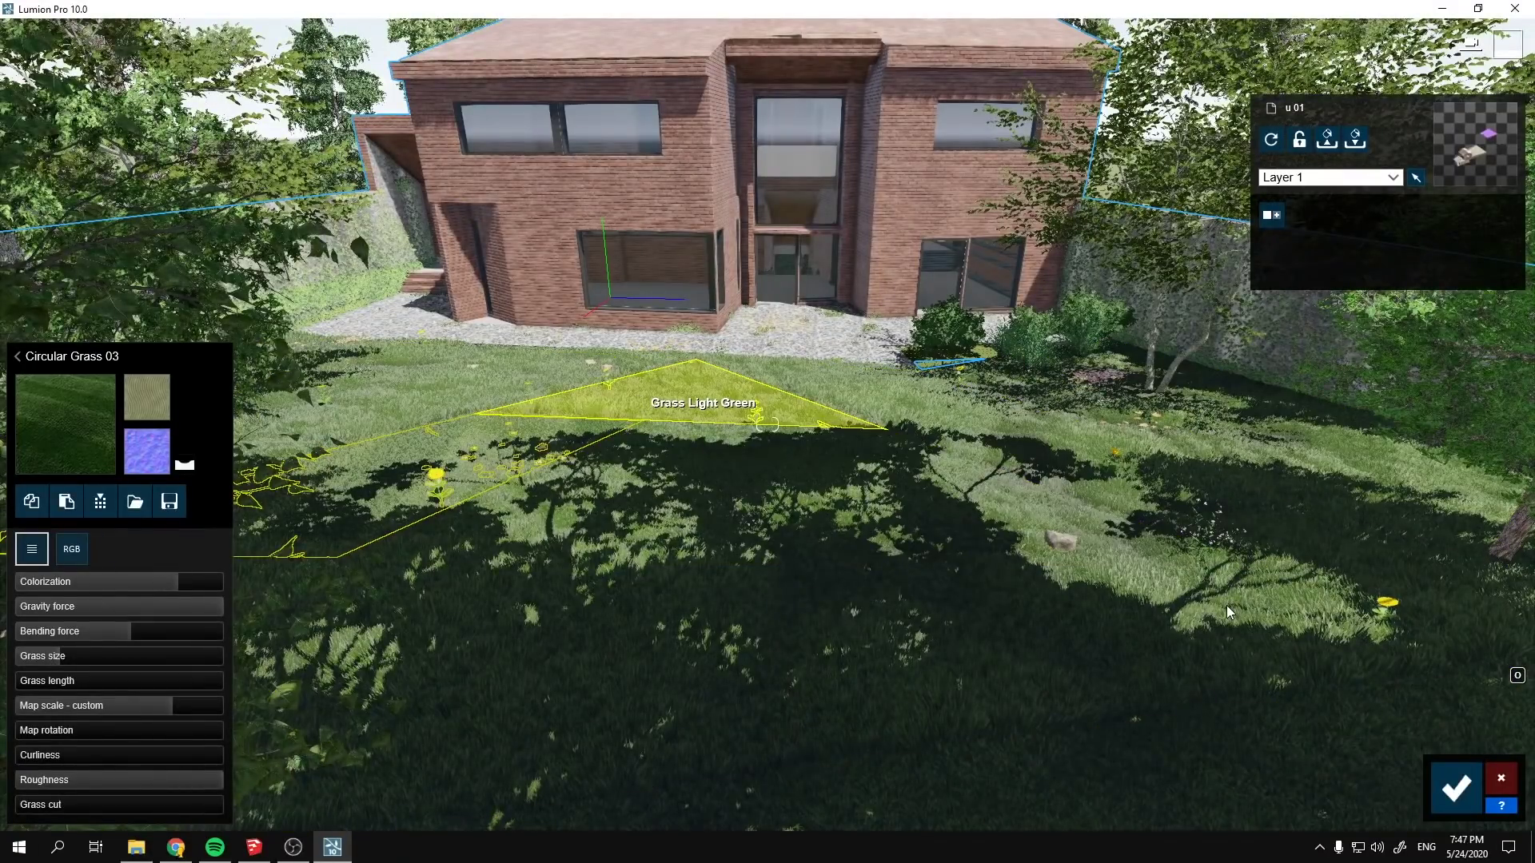
pyautogui.scroll(8, 1226, 606)
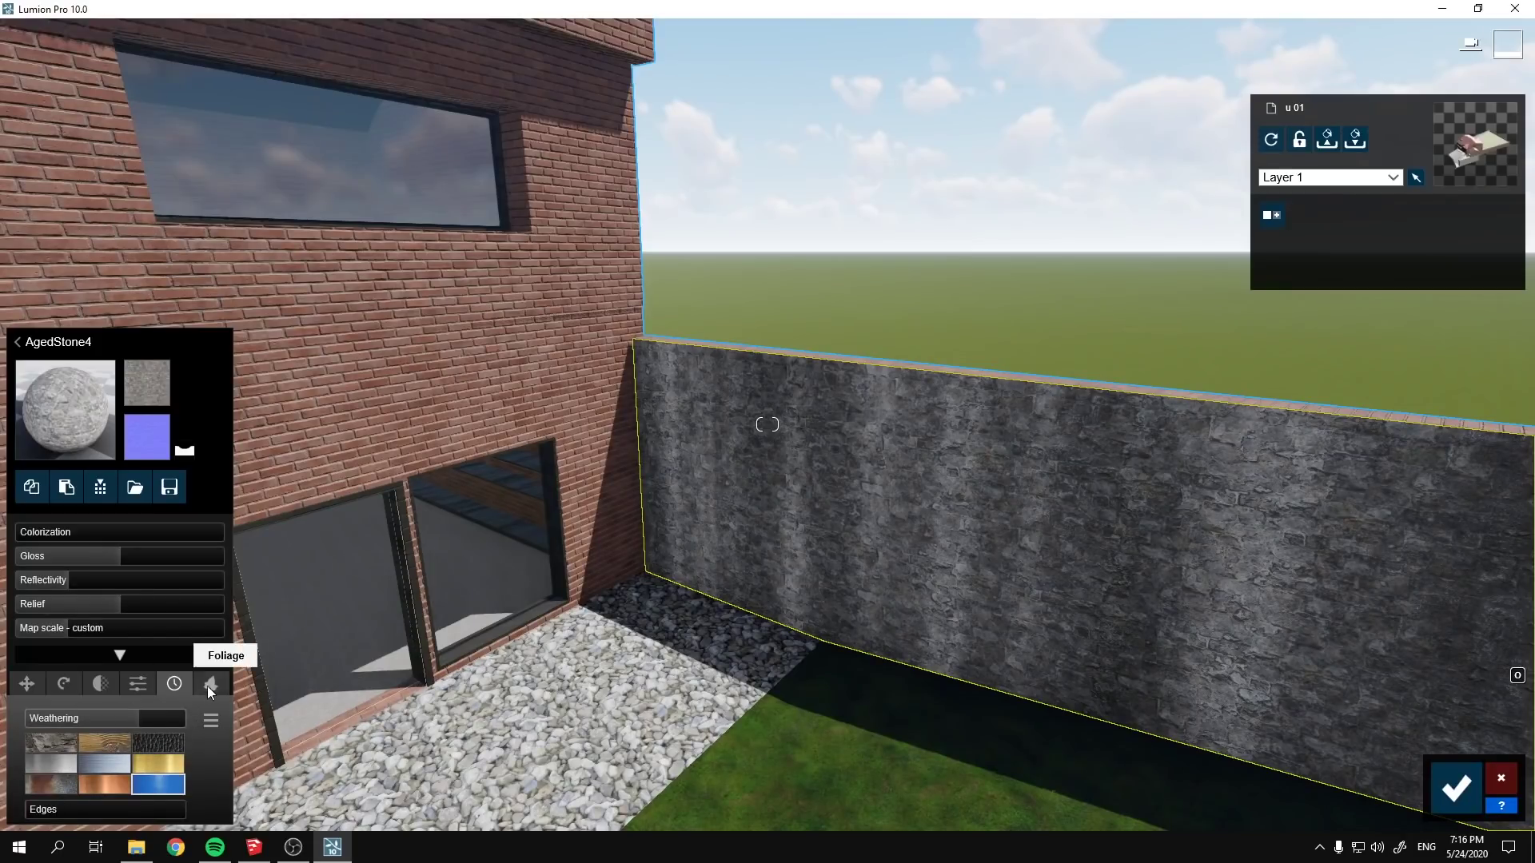
# Add ivy foliage to the AgedStone4 wall with leaf size 0.1 and spread offset -13.0m
pyautogui.click(211, 684)
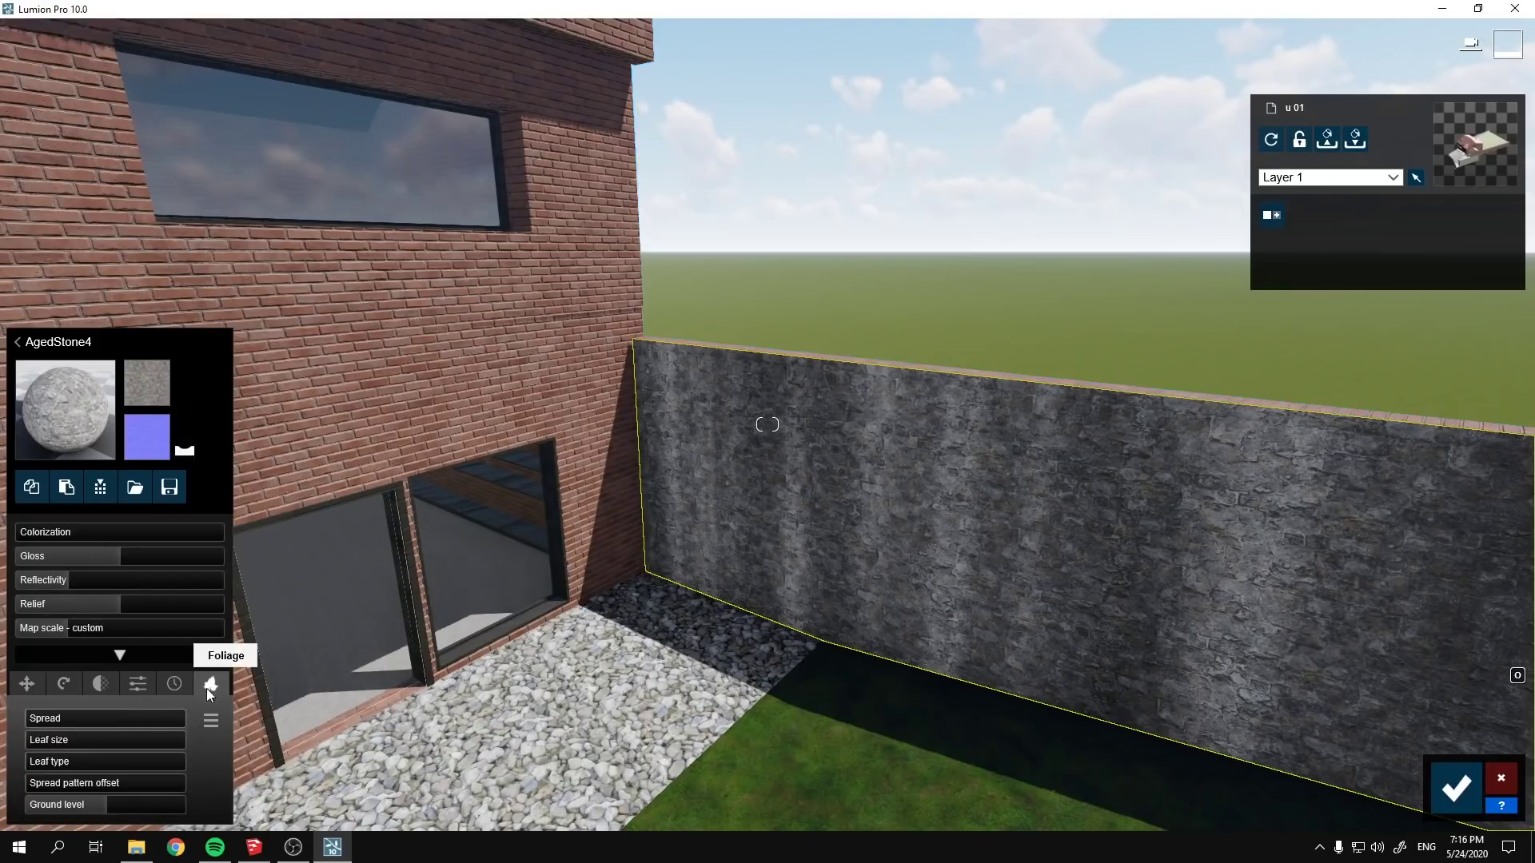
pyautogui.press('s')
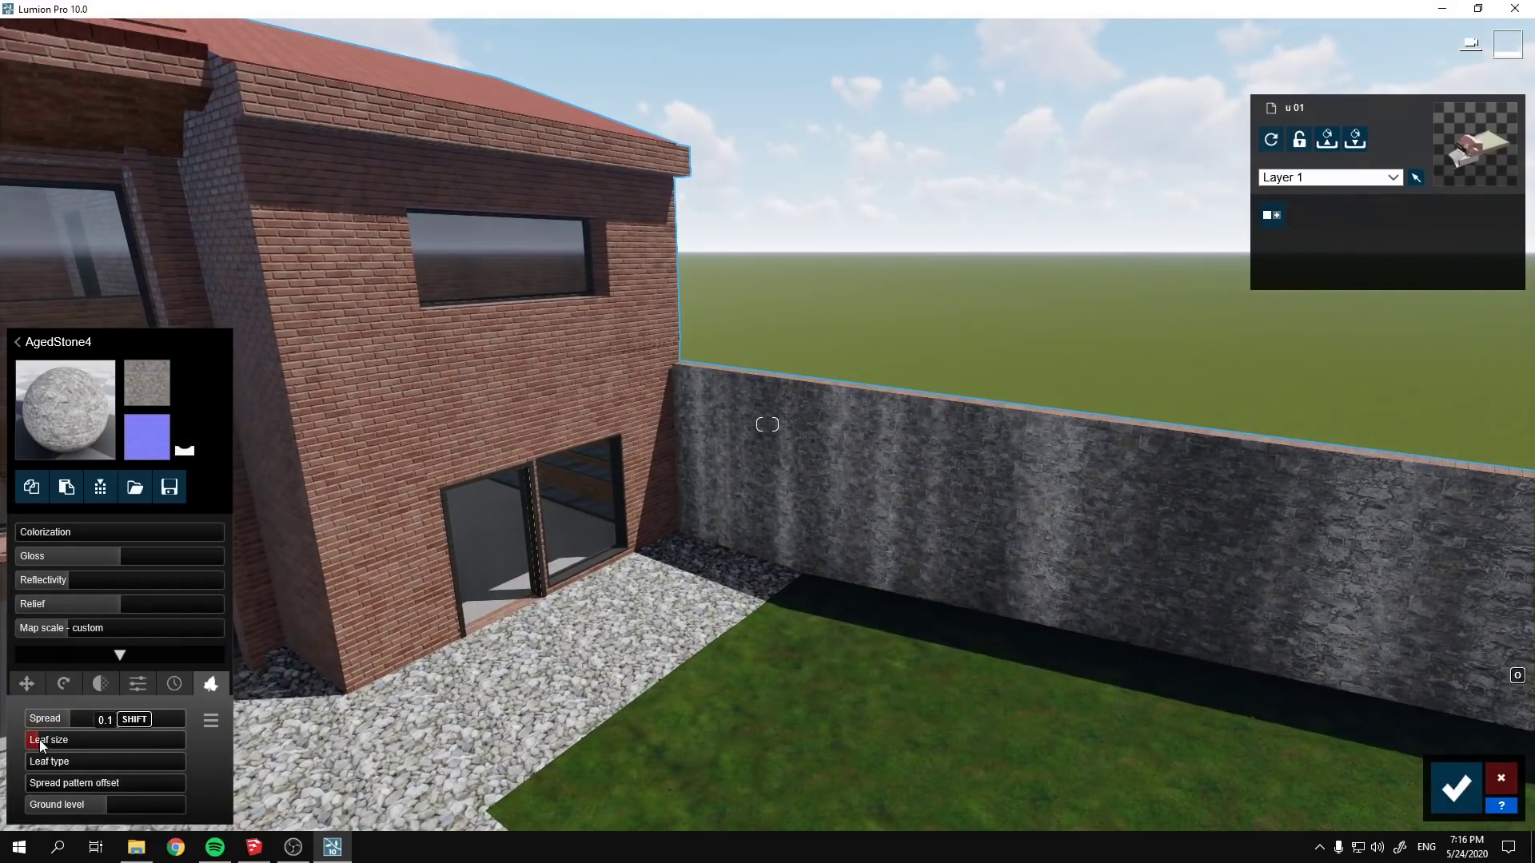
pyautogui.click(49, 742)
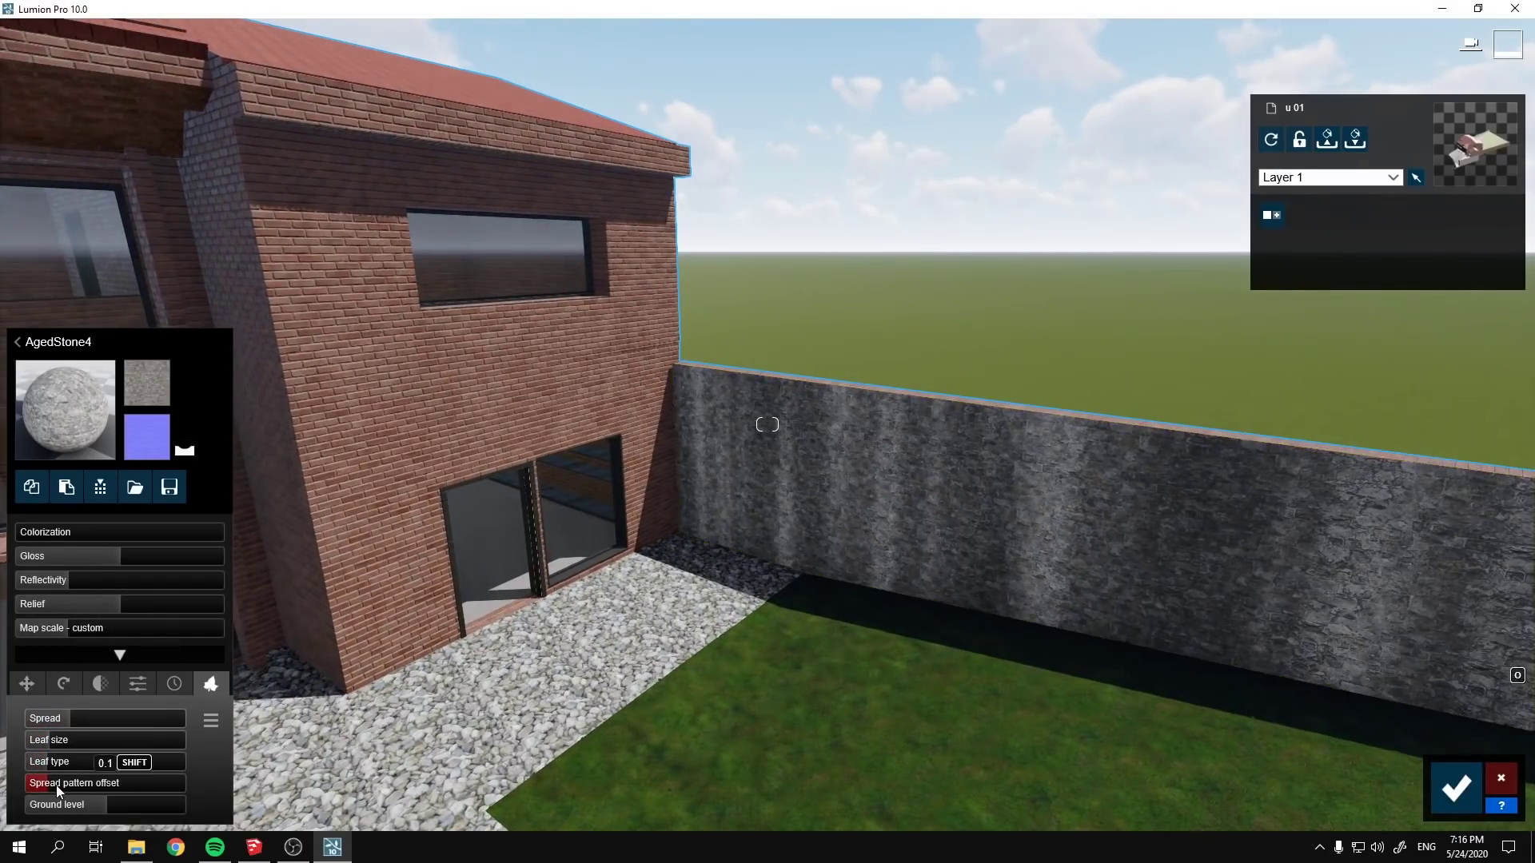
pyautogui.moveTo(55, 785); pyautogui.dragTo(29, 815)
# Fly the camera up to the ivy-covered wall and back to inspect it
pyautogui.moveTo(861, 482)
pyautogui.mouseDown(button='right')
pyautogui.moveTo(687, 479)
pyautogui.moveTo(1079, 482)
pyautogui.moveTo(879, 482)
pyautogui.mouseUp(button='right')
pyautogui.press('w')
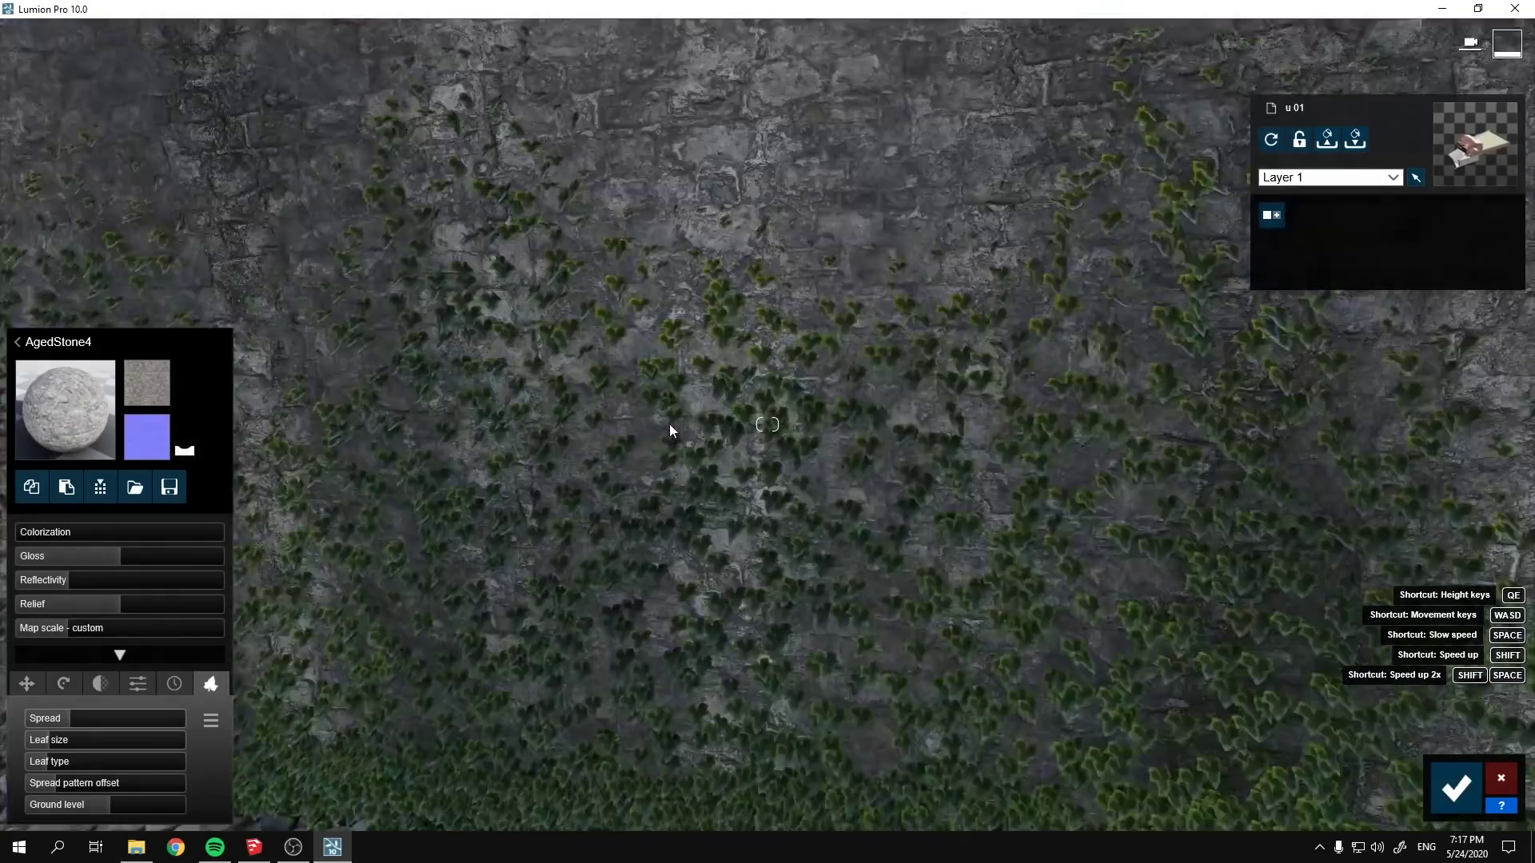
pyautogui.press('s')
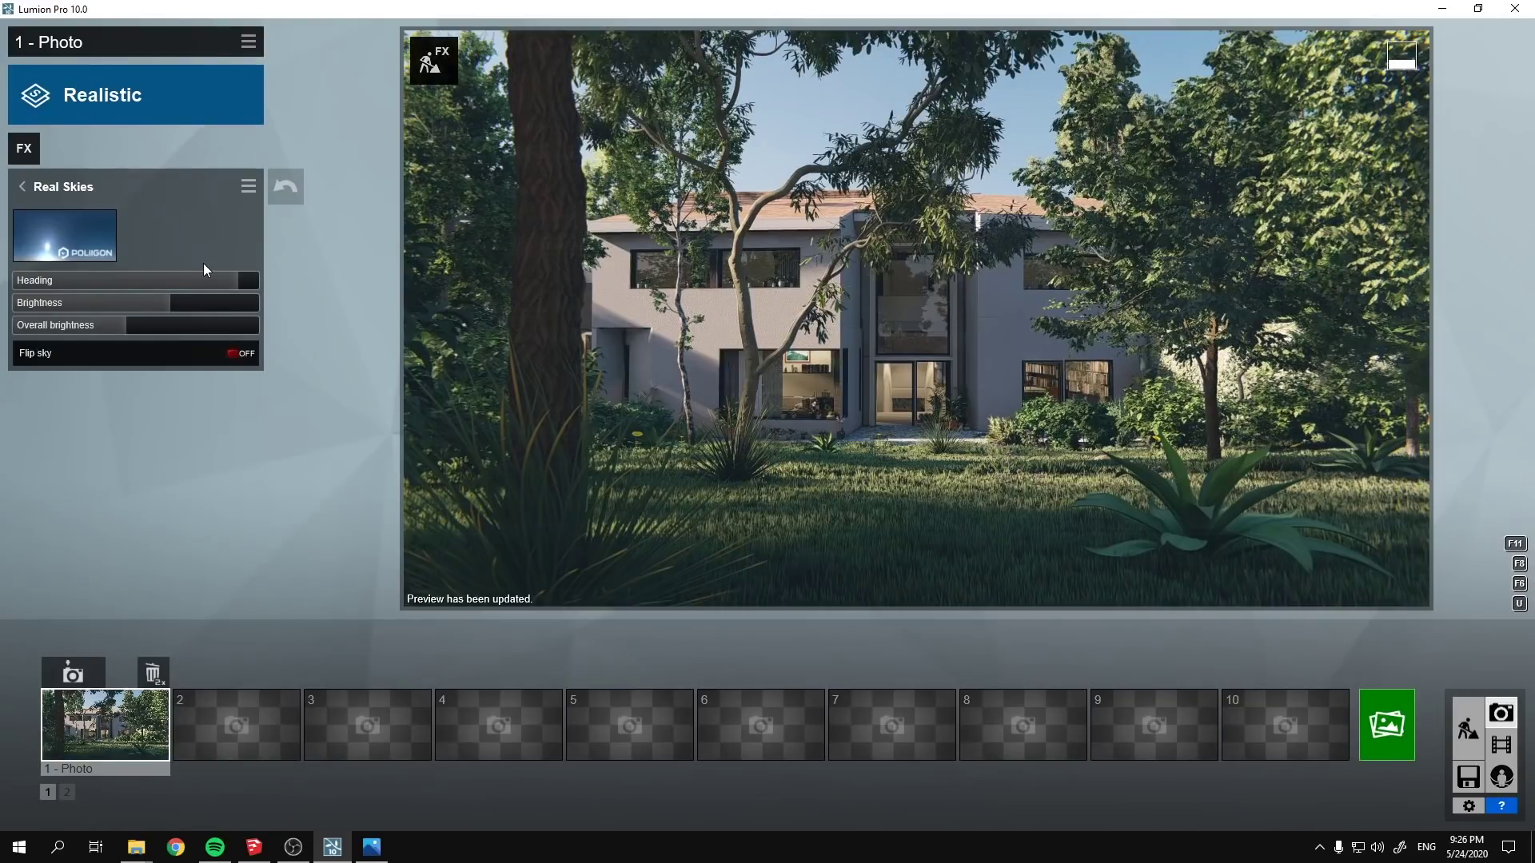
# Set the Real Skies heading to 71.3° and add Depth of Field to the photo
pyautogui.moveTo(201, 280); pyautogui.dragTo(180, 281)
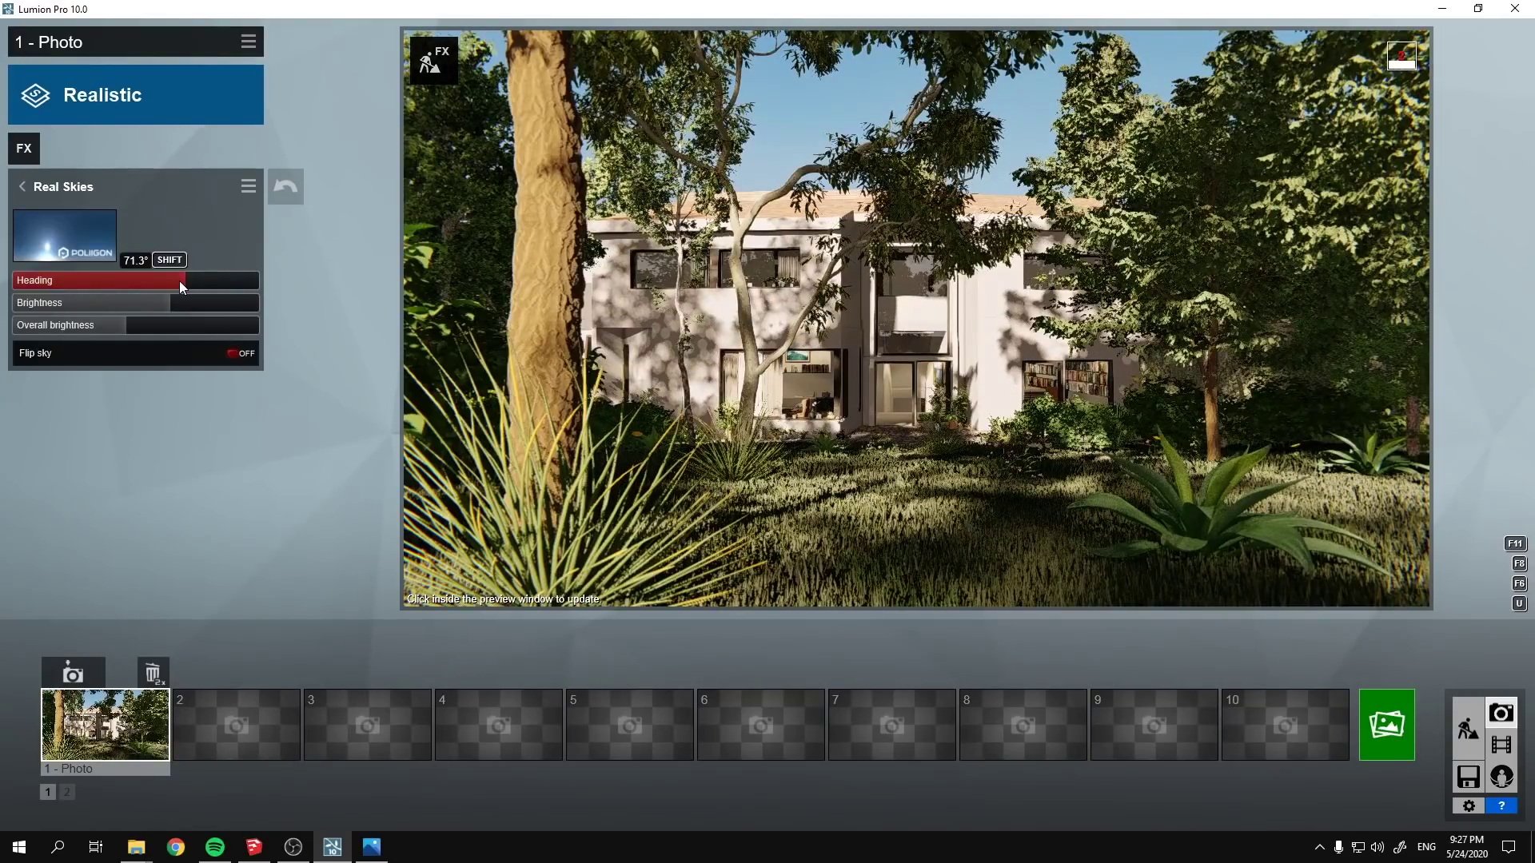
pyautogui.click(22, 186)
pyautogui.click(90, 302)
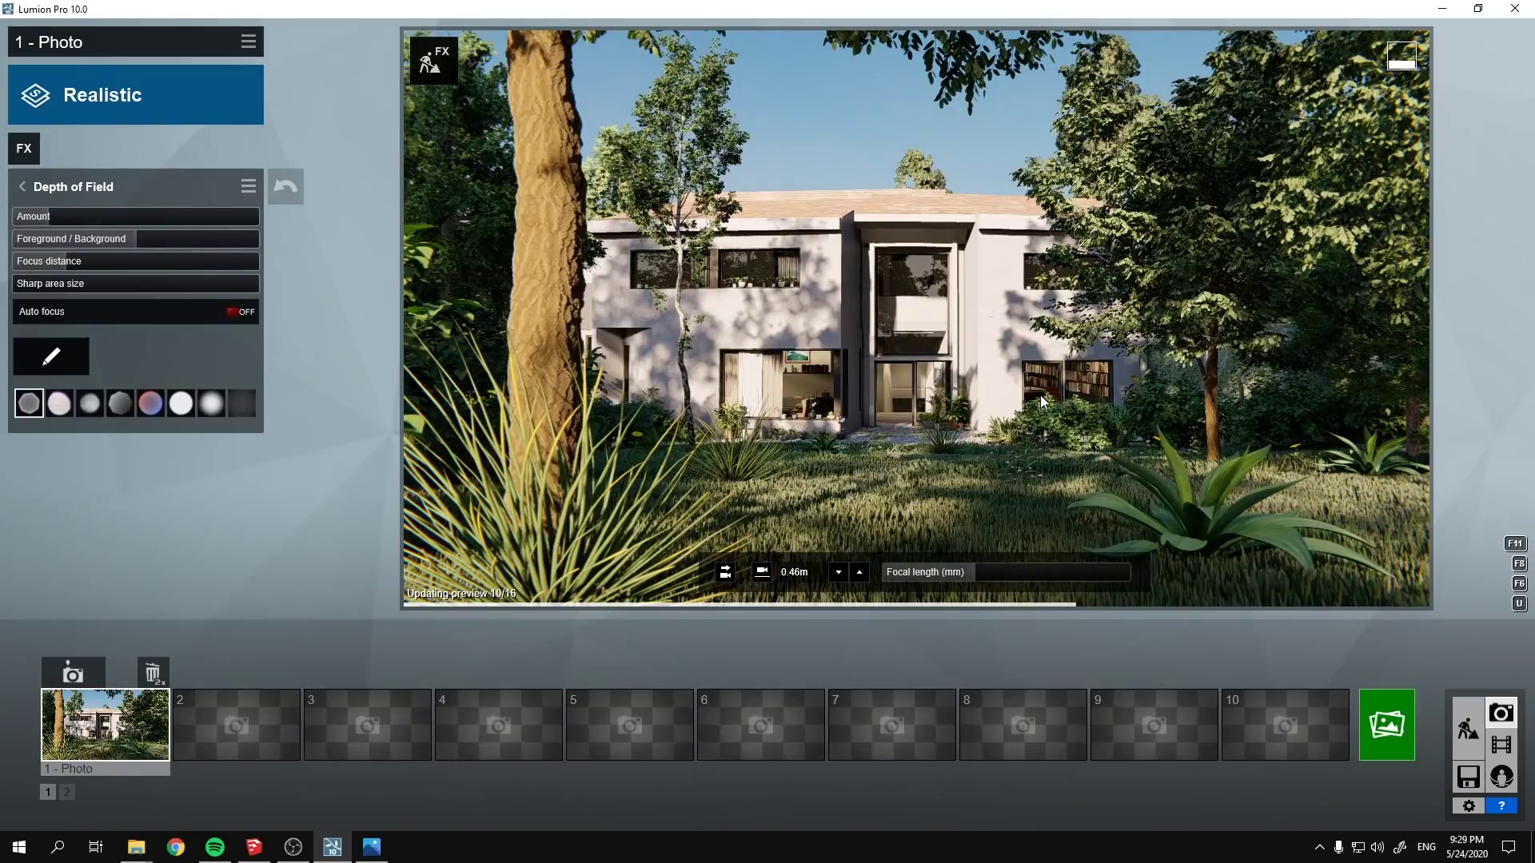
pyautogui.click(1455, 707)
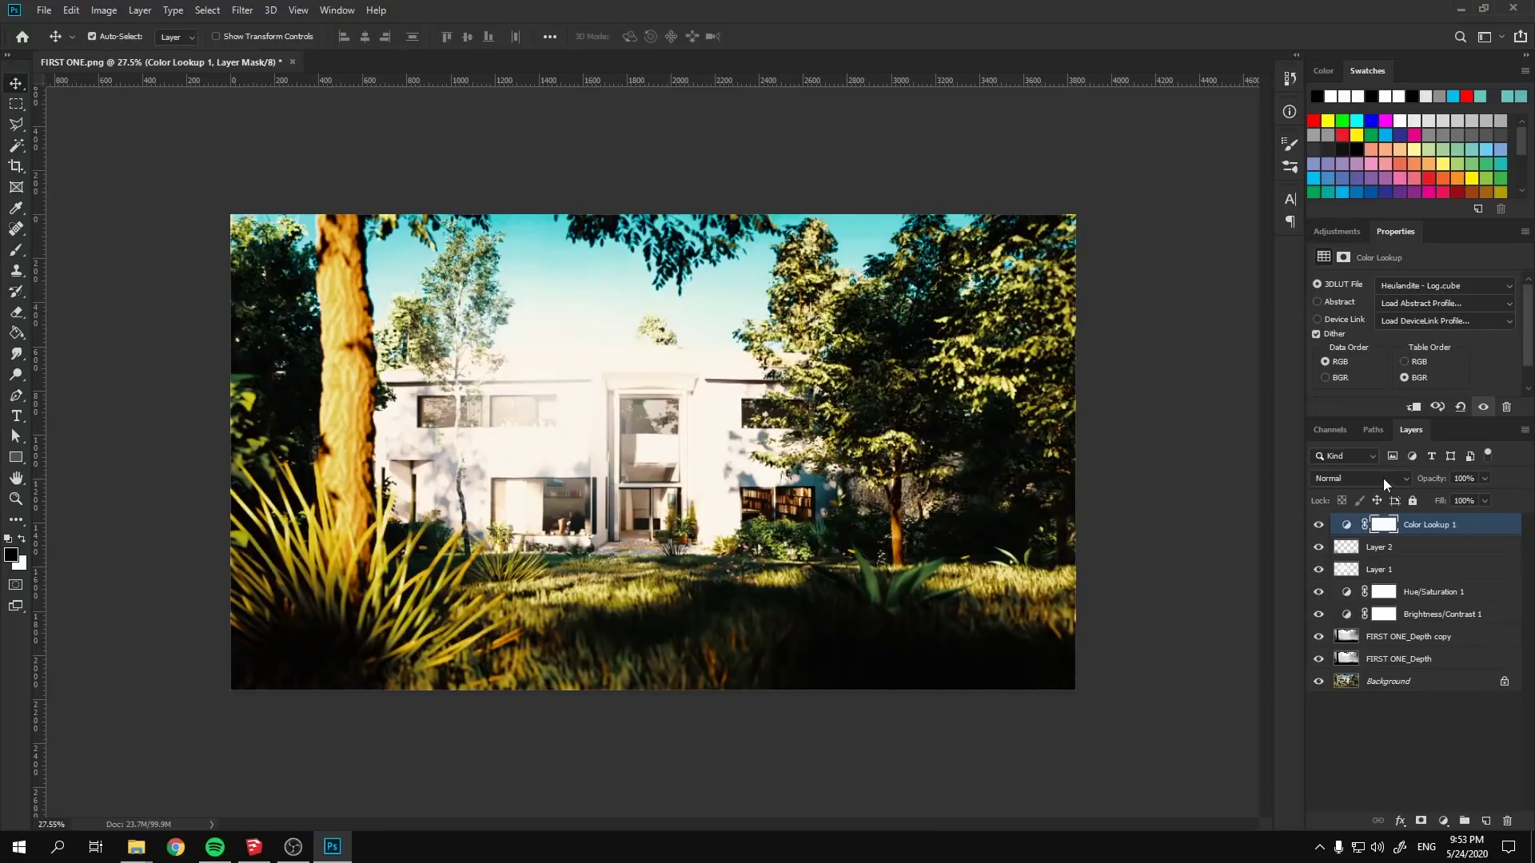
# Open the layer blend mode list
pyautogui.click(1383, 478)
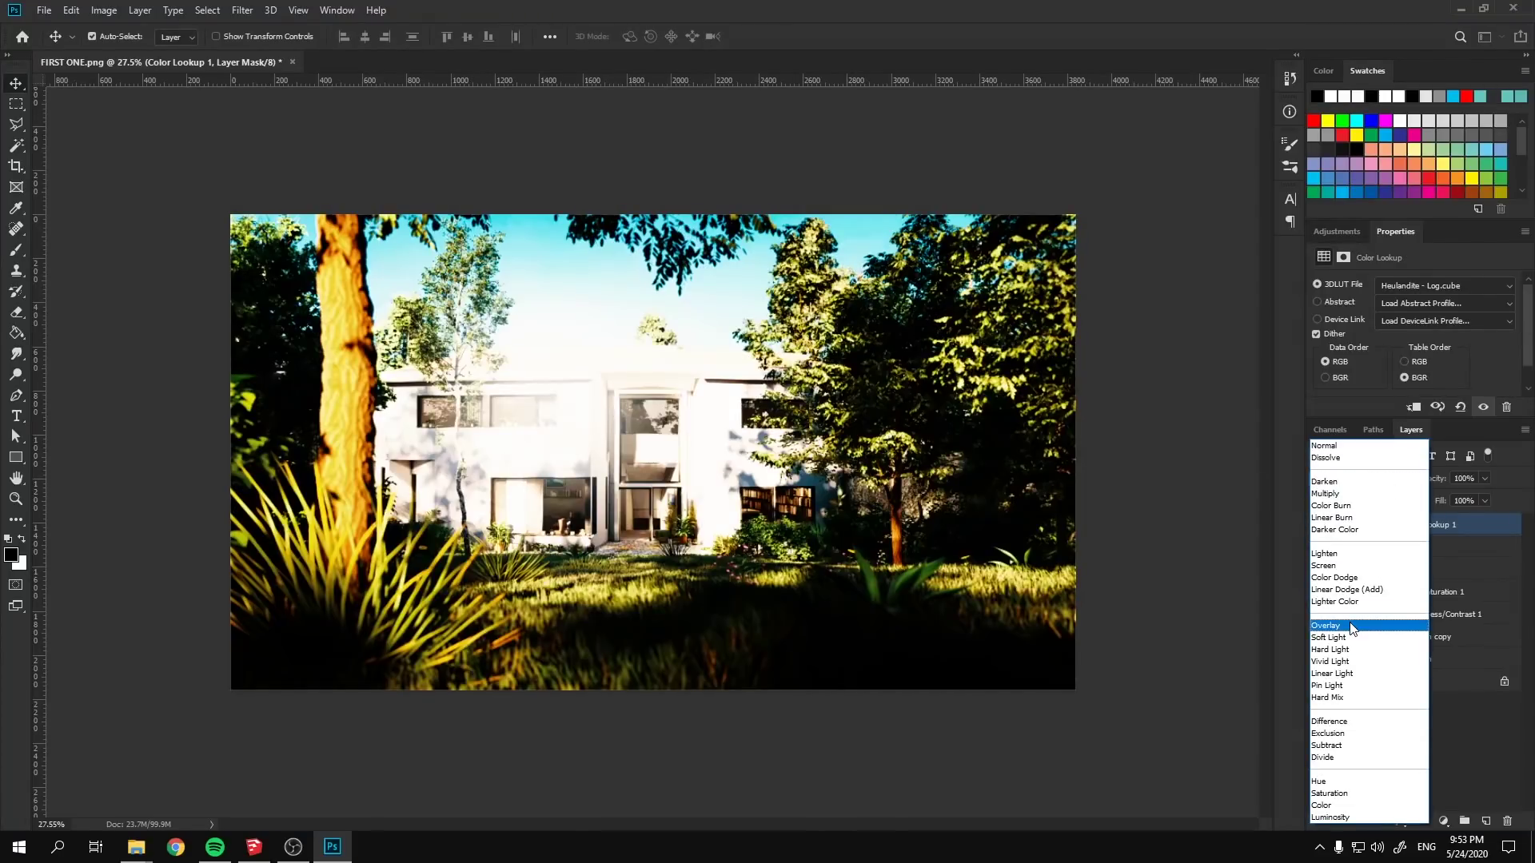
# Set Color Lookup 1 to Overlay at 30% opacity, toggling Layer 1 and Layer 2 to compare
pyautogui.click(1351, 628)
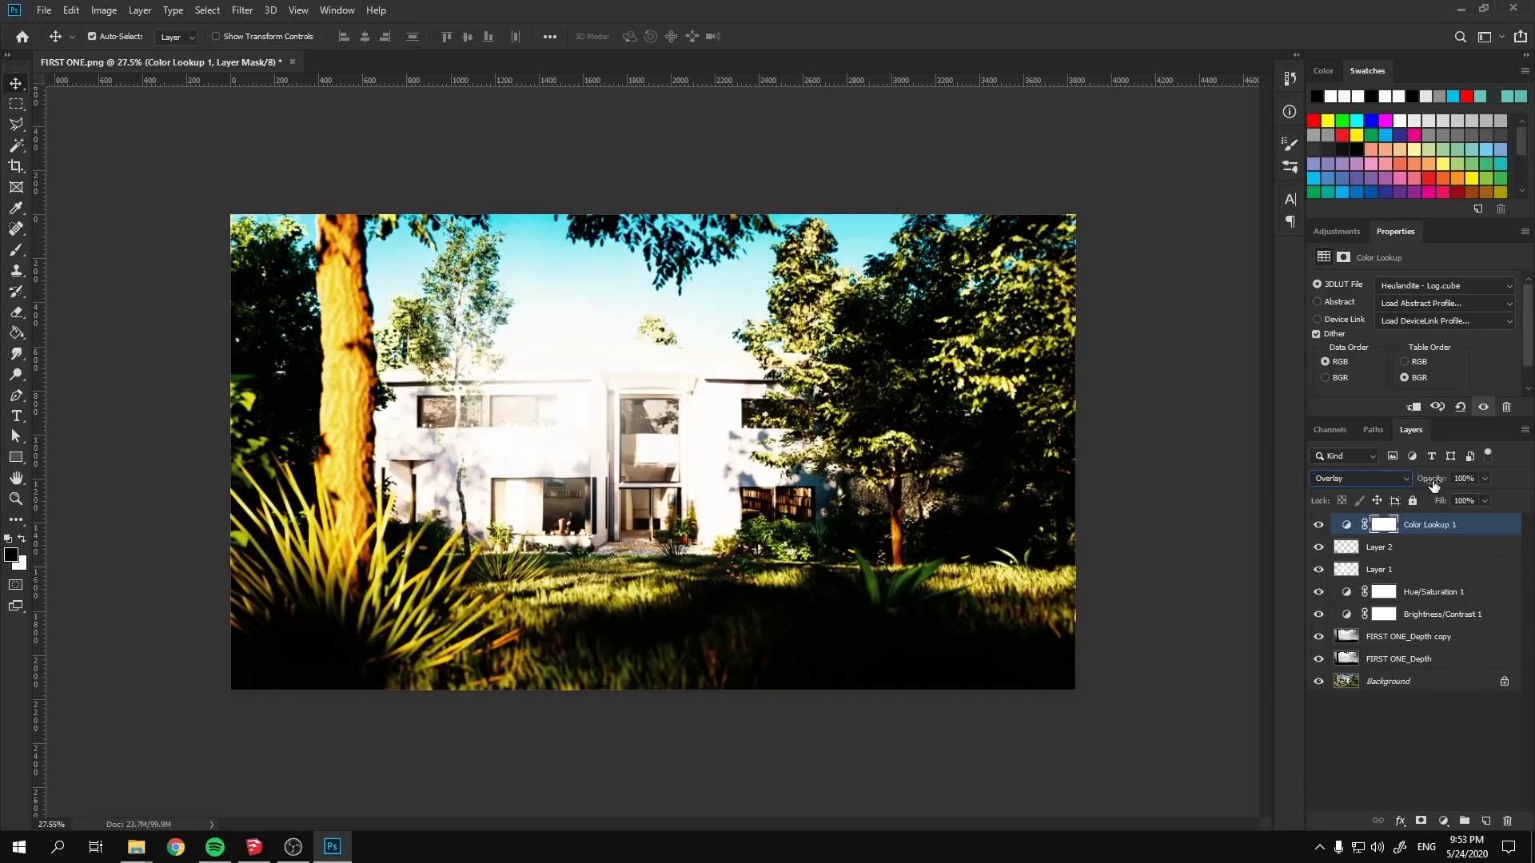
pyautogui.moveTo(1017, 466); pyautogui.dragTo(1021, 469)
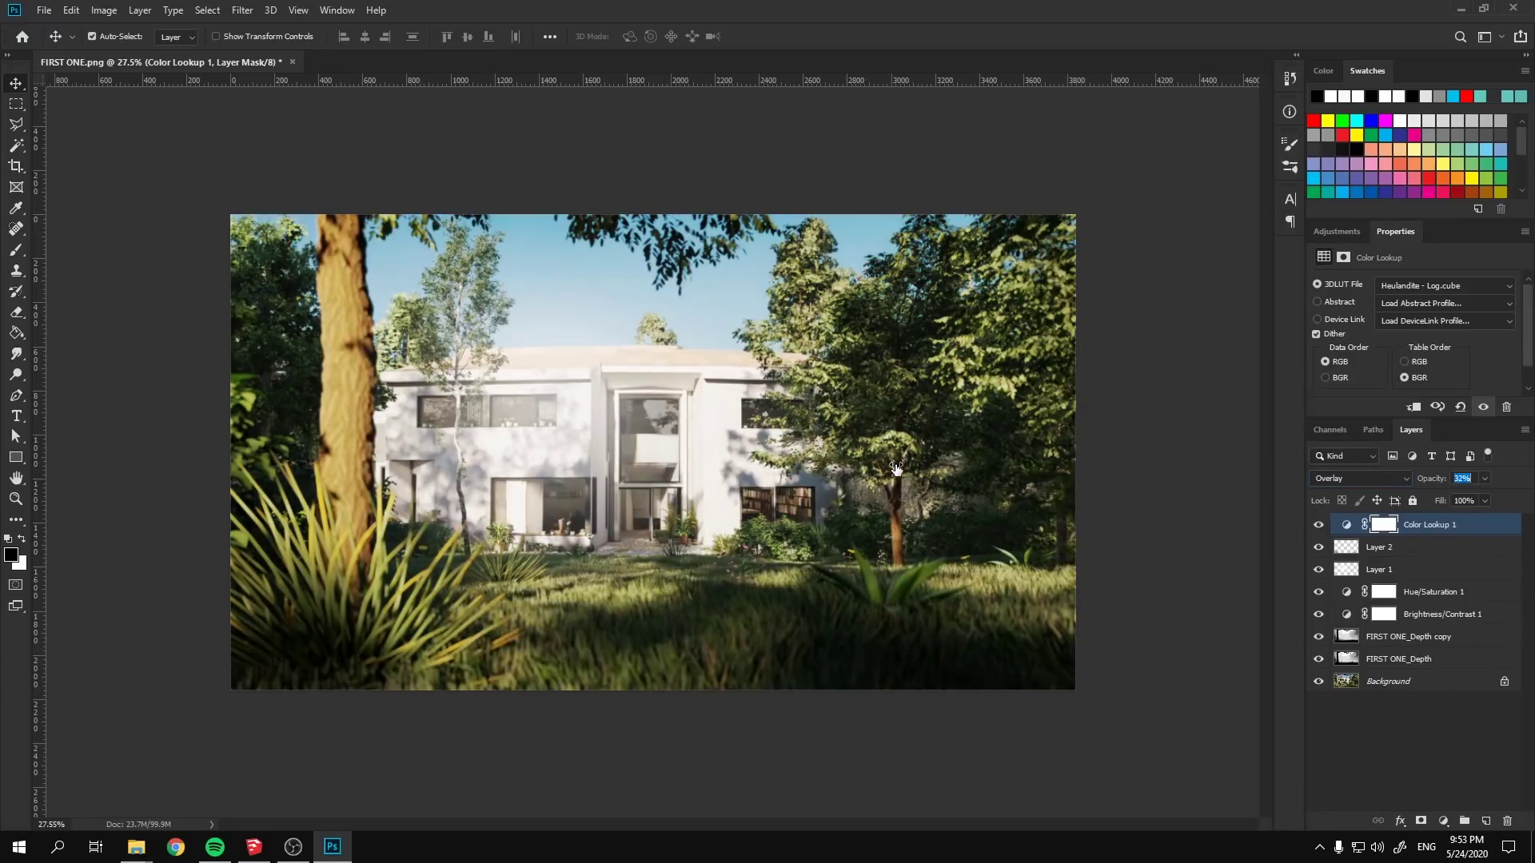
pyautogui.click(1319, 548)
pyautogui.click(1319, 570)
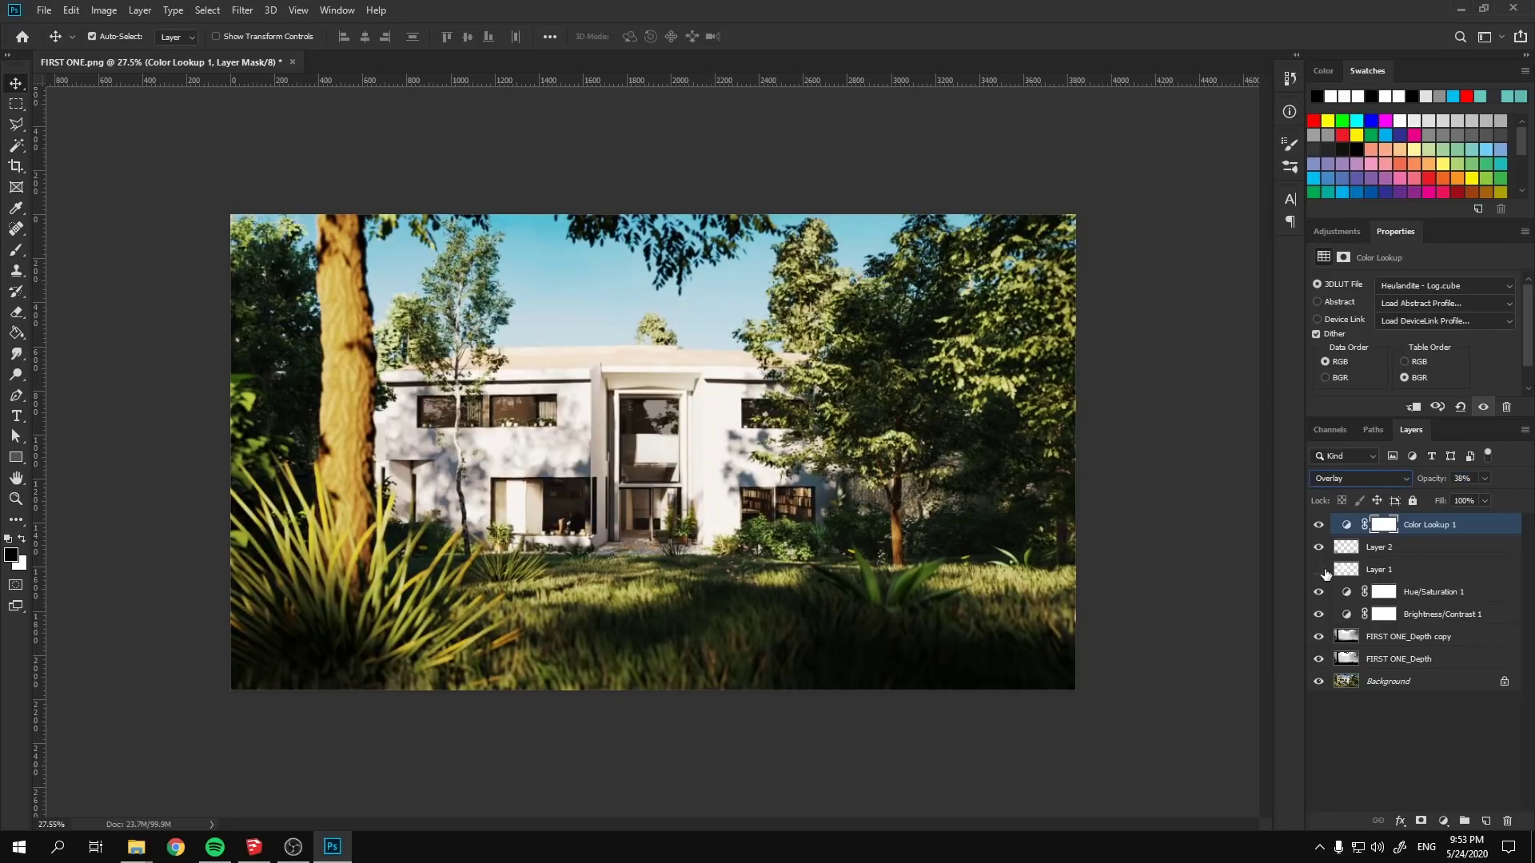
pyautogui.click(1319, 570)
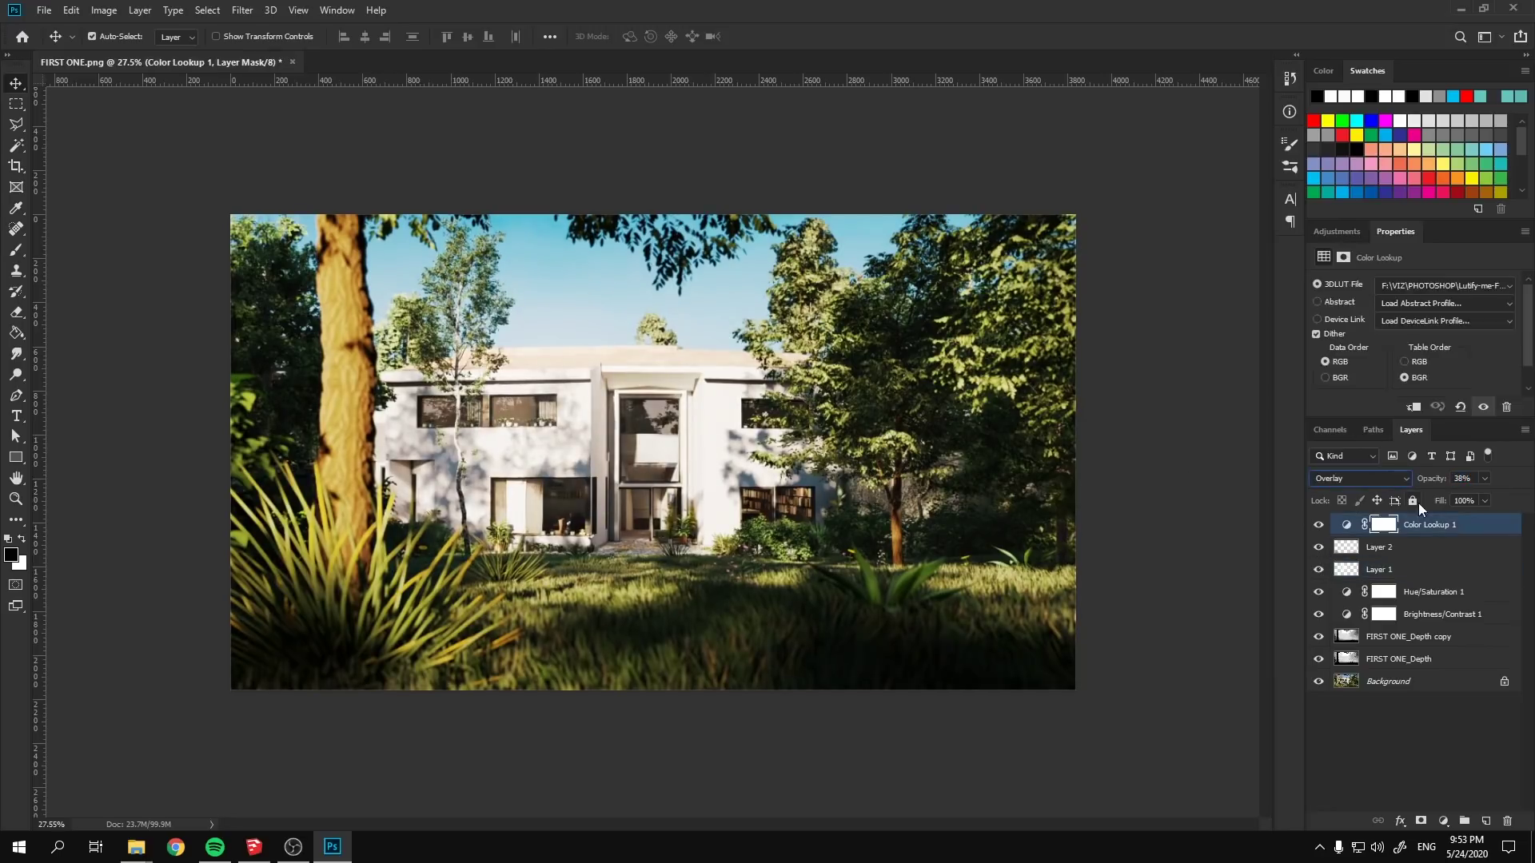
pyautogui.moveTo(1427, 483); pyautogui.dragTo(1341, 483)
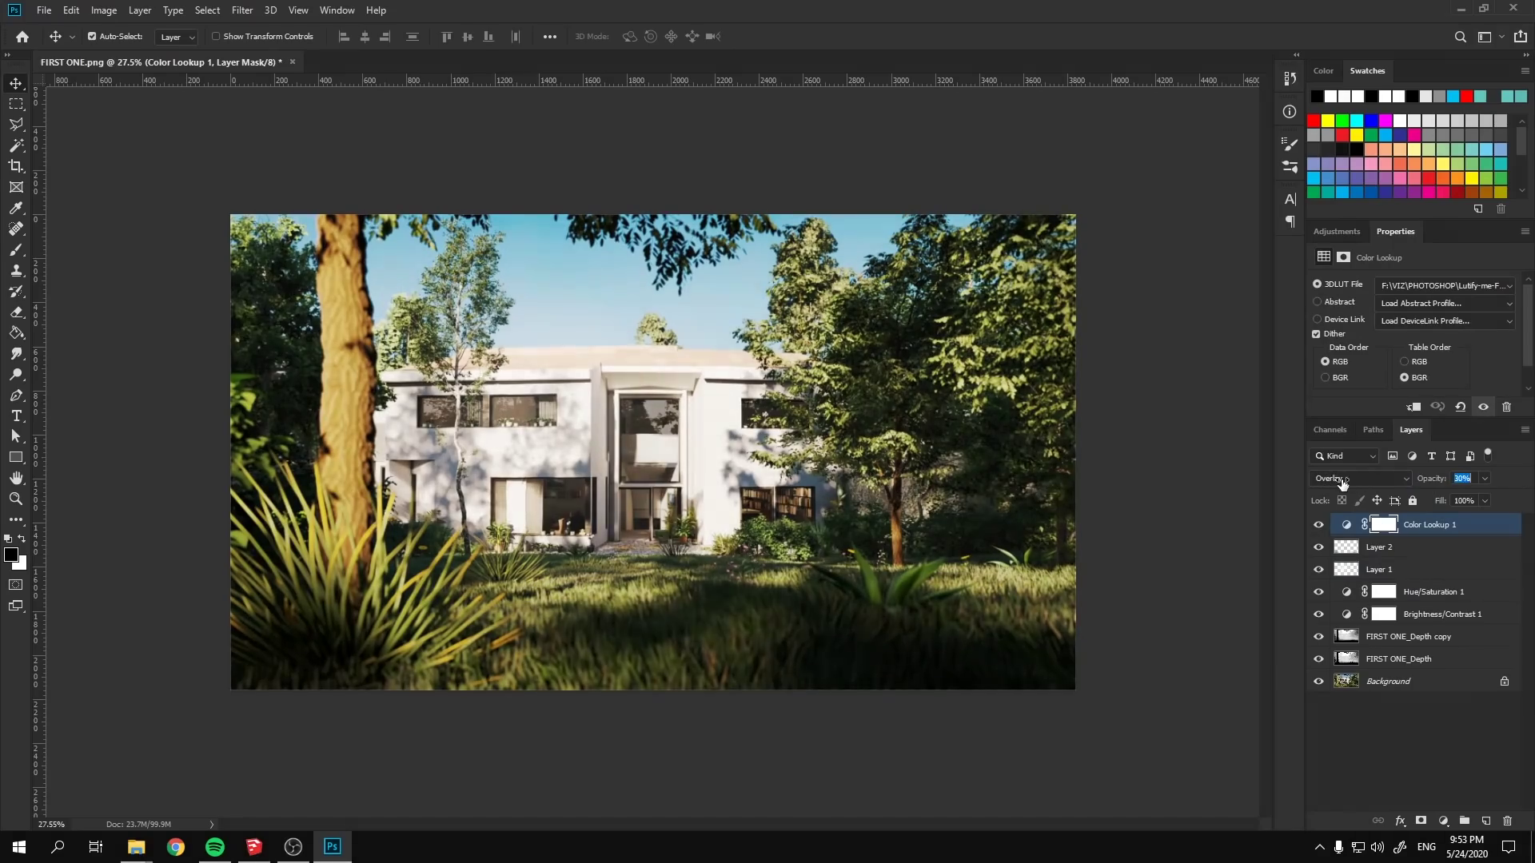
# Deselect the Color Lookup 1 layer
pyautogui.click(1211, 520)
pyautogui.keyDown('alt'); pyautogui.scroll(5, 597, 433); pyautogui.keyUp('alt')
pyautogui.keyDown('alt'); pyautogui.scroll(-5, 530, 363); pyautogui.keyUp('alt')
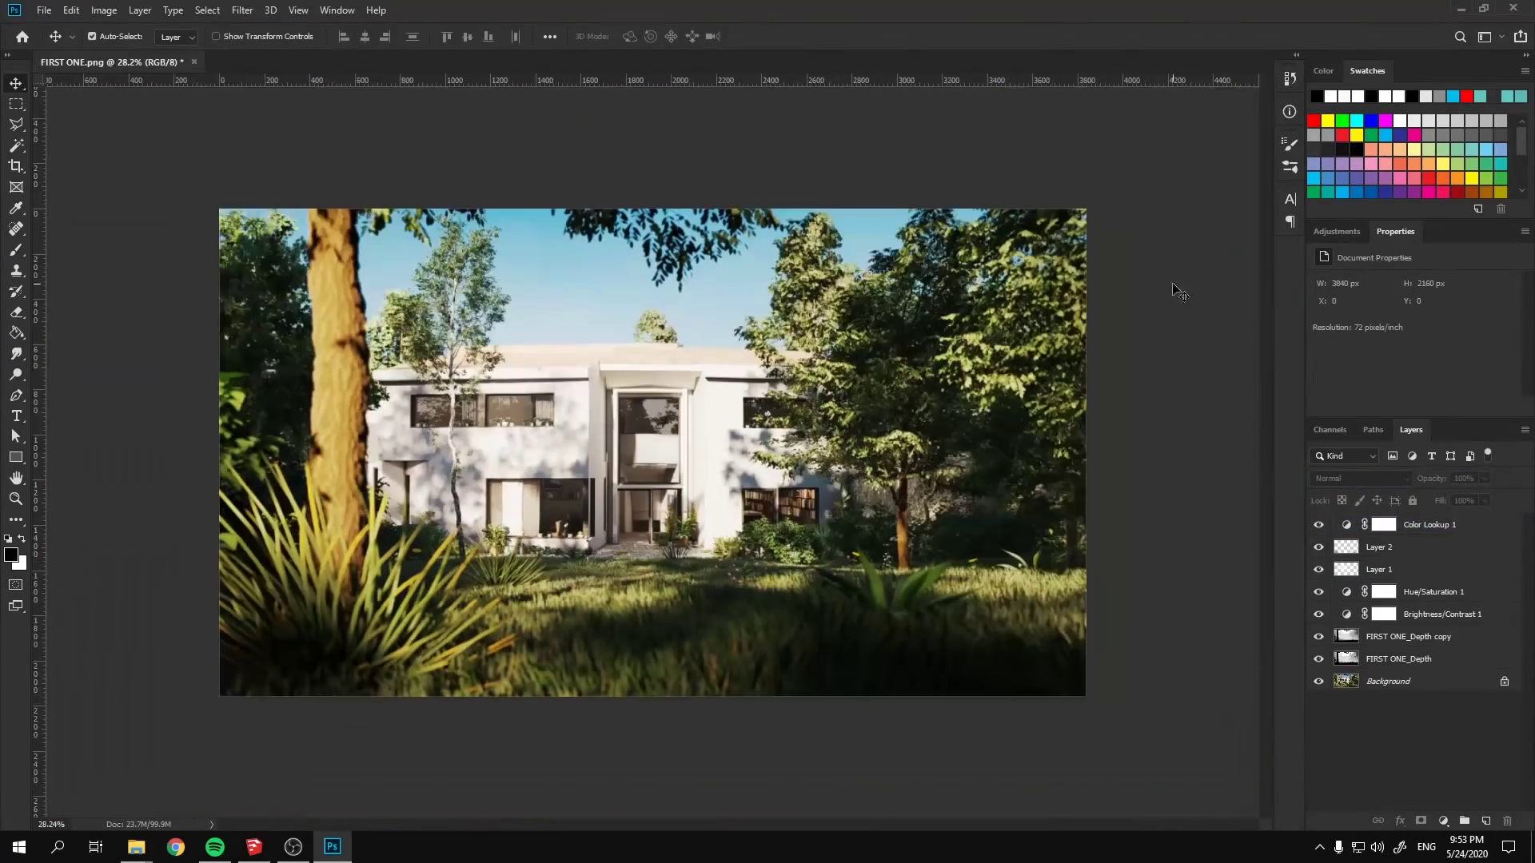
# Stamp all visible layers into a new Layer 3 and apply Add Noise to it
pyautogui.hotkey('ctrl', 'shift', 'alt', 'e')
pyautogui.click(242, 9)
pyautogui.click(472, 252)
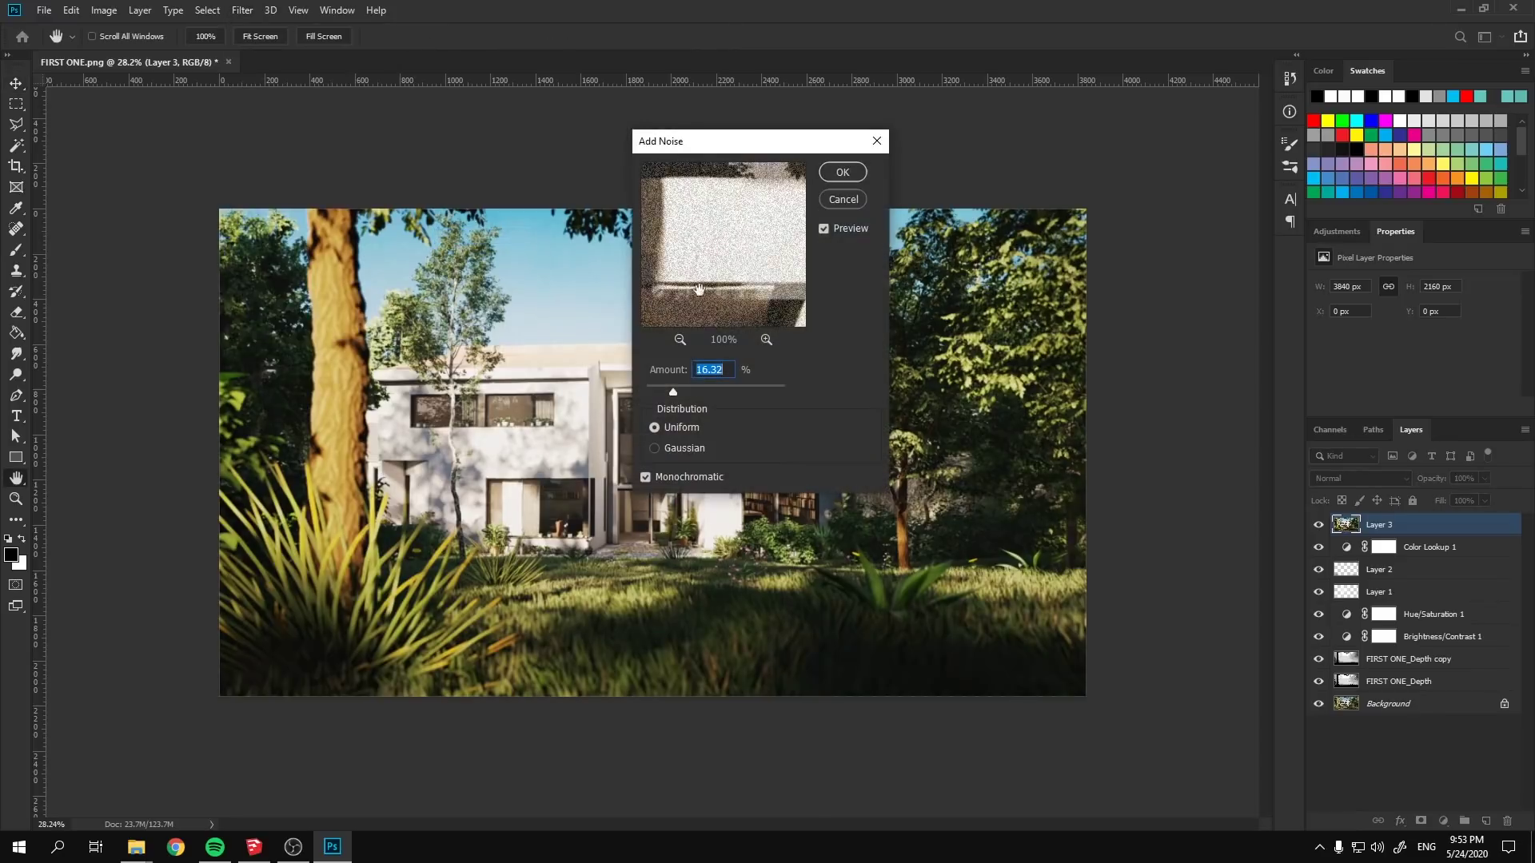
pyautogui.press('Return')
pyautogui.press('v')
pyautogui.keyDown('alt'); pyautogui.scroll(5, 333, 355); pyautogui.keyUp('alt')
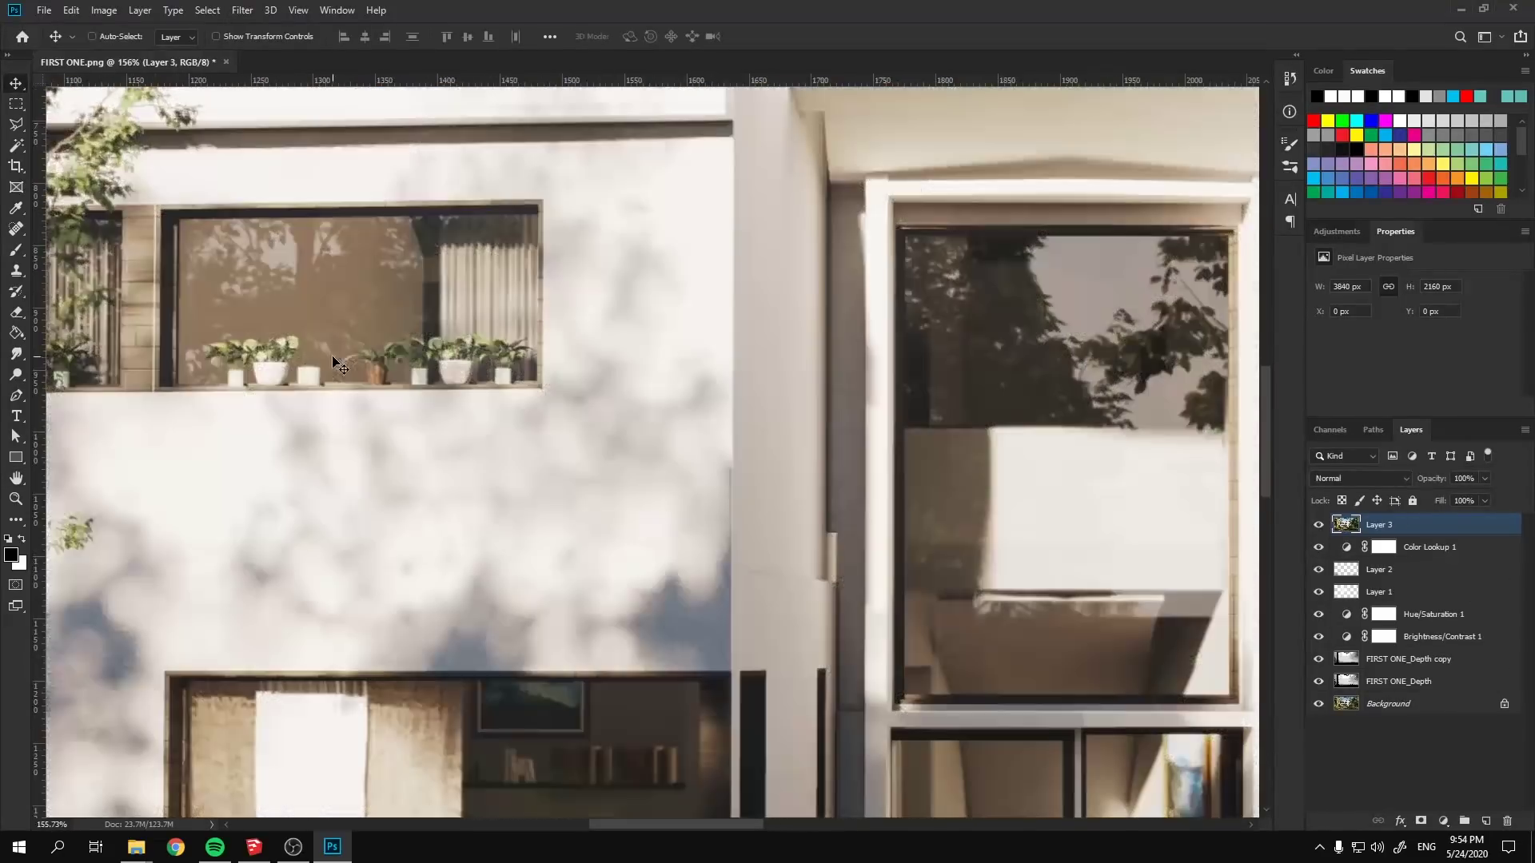
# Re-apply monochromatic Add Noise with a lighter amount of 6.78
pyautogui.click(242, 9)
pyautogui.moveTo(320, 252)
pyautogui.click(472, 252)
pyautogui.moveTo(659, 390); pyautogui.dragTo(657, 391)
pyautogui.press('Return')
pyautogui.press('v')
pyautogui.keyDown('alt'); pyautogui.scroll(3, 688, 456); pyautogui.keyUp('alt')
pyautogui.scroll(-2, 709, 469)
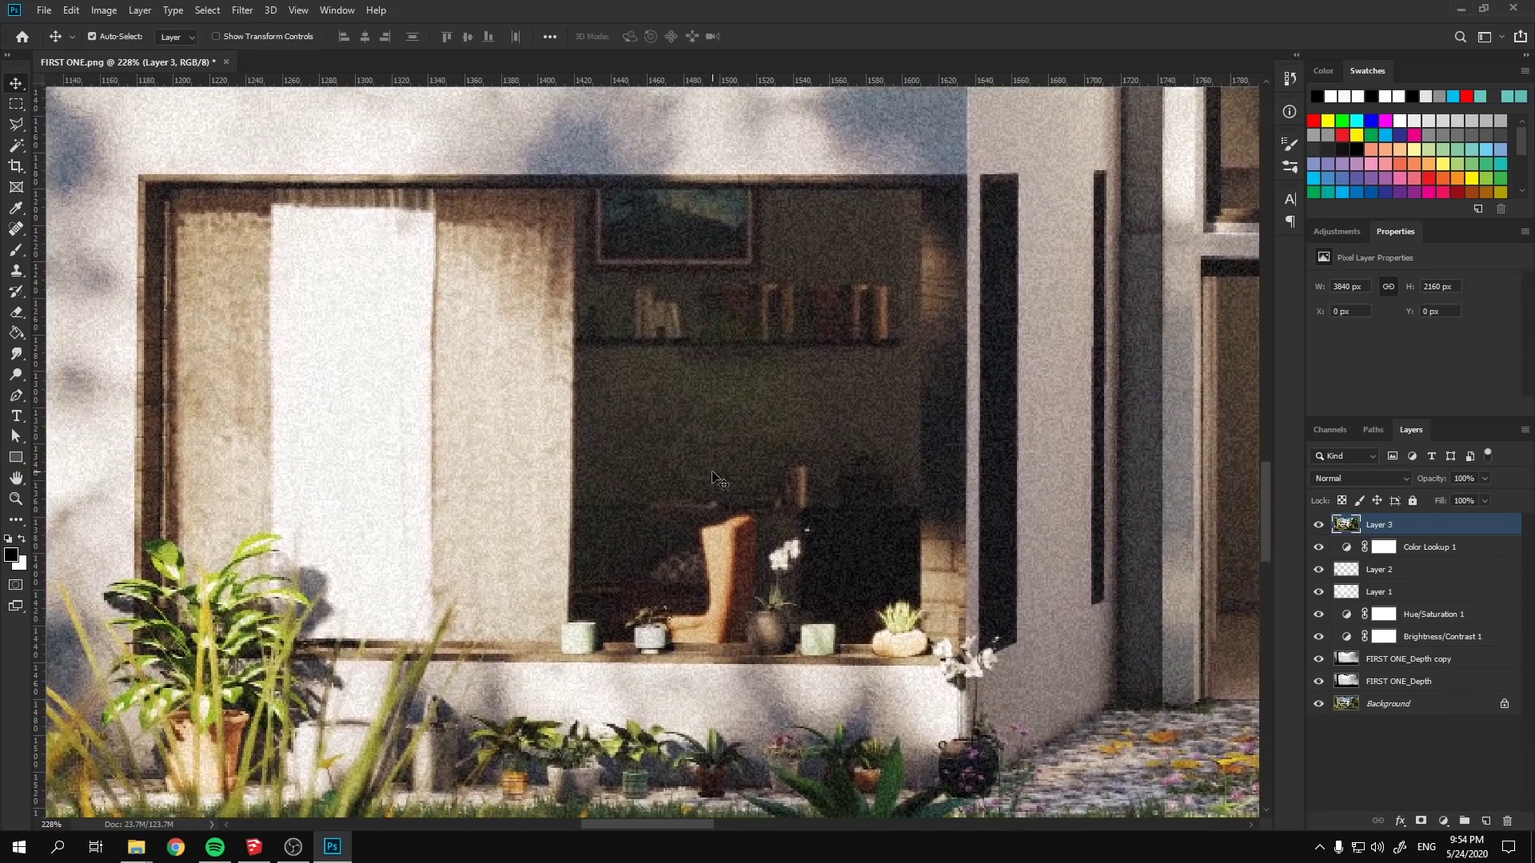
pyautogui.keyDown('alt'); pyautogui.scroll(-5, 714, 497); pyautogui.keyUp('alt')
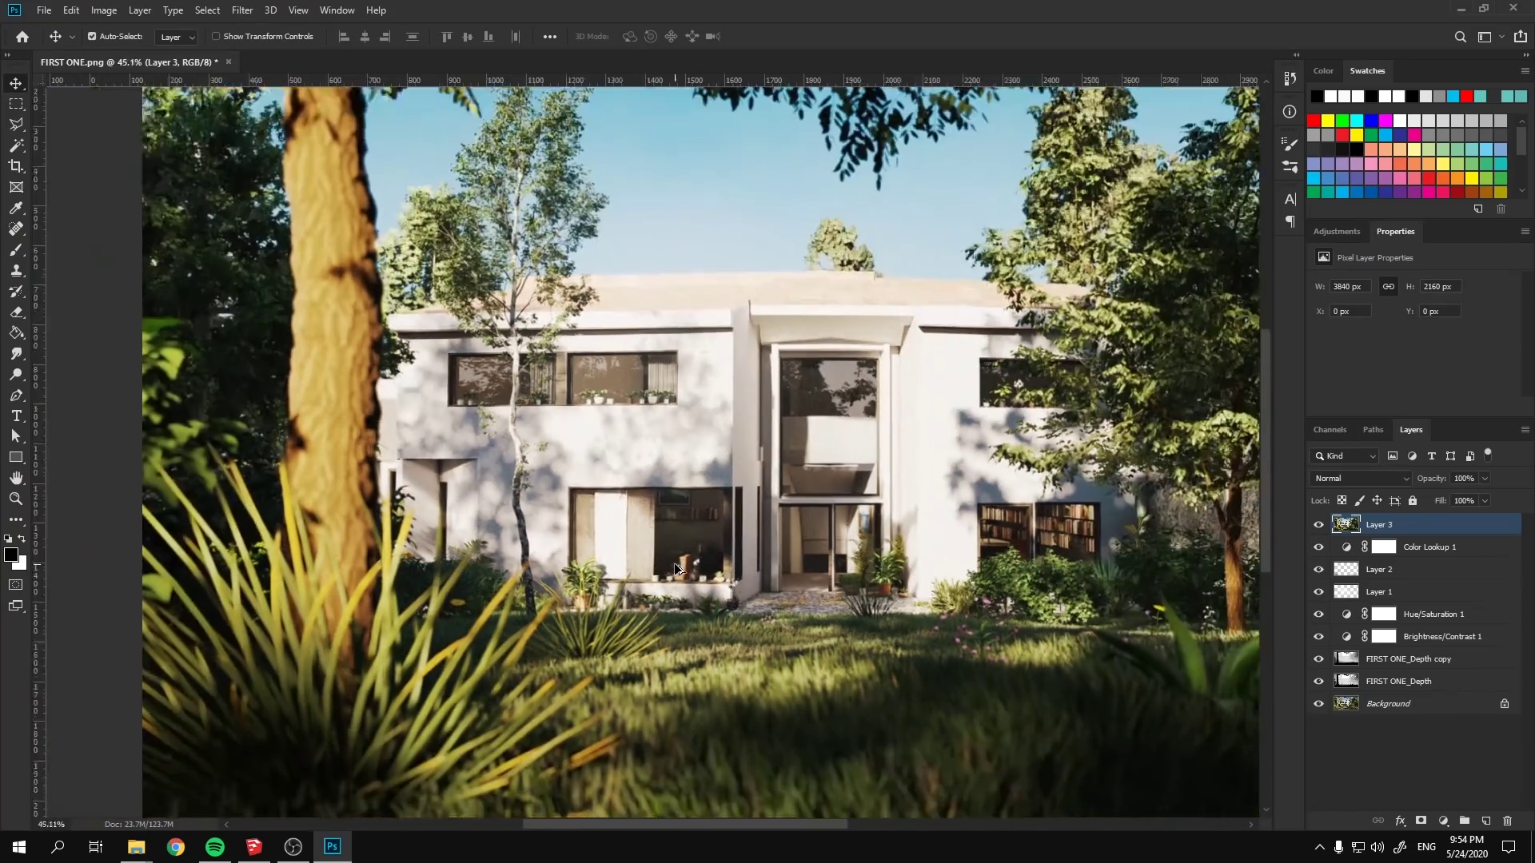
pyautogui.keyDown('alt'); pyautogui.scroll(9, 674, 563); pyautogui.keyUp('alt')
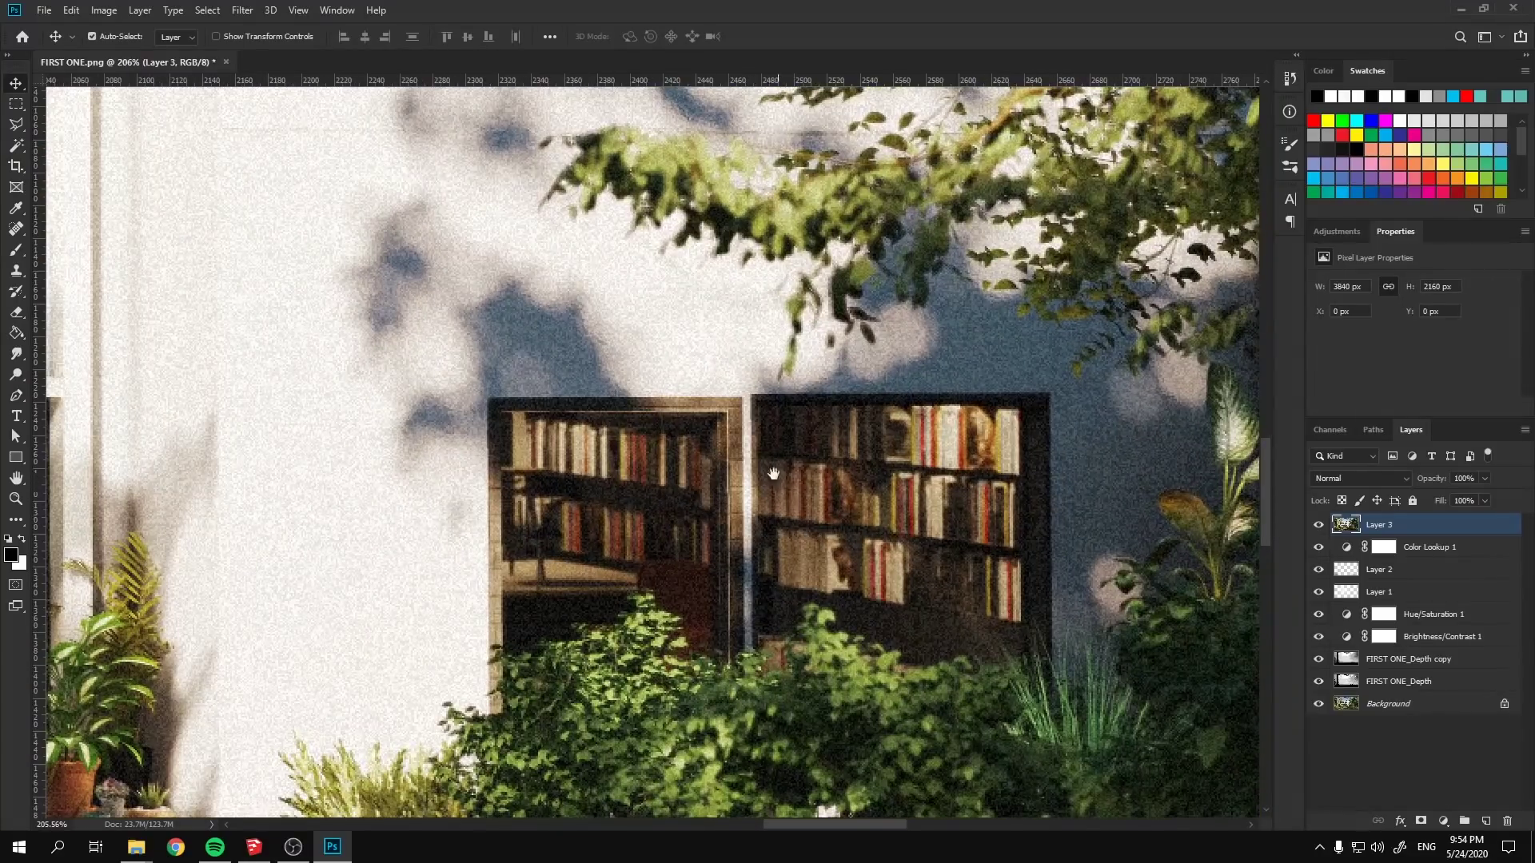
# Pan across the upper, upper-left and plant-shelf windows to inspect the grain
pyautogui.moveTo(773, 474); pyautogui.dragTo(623, 807)
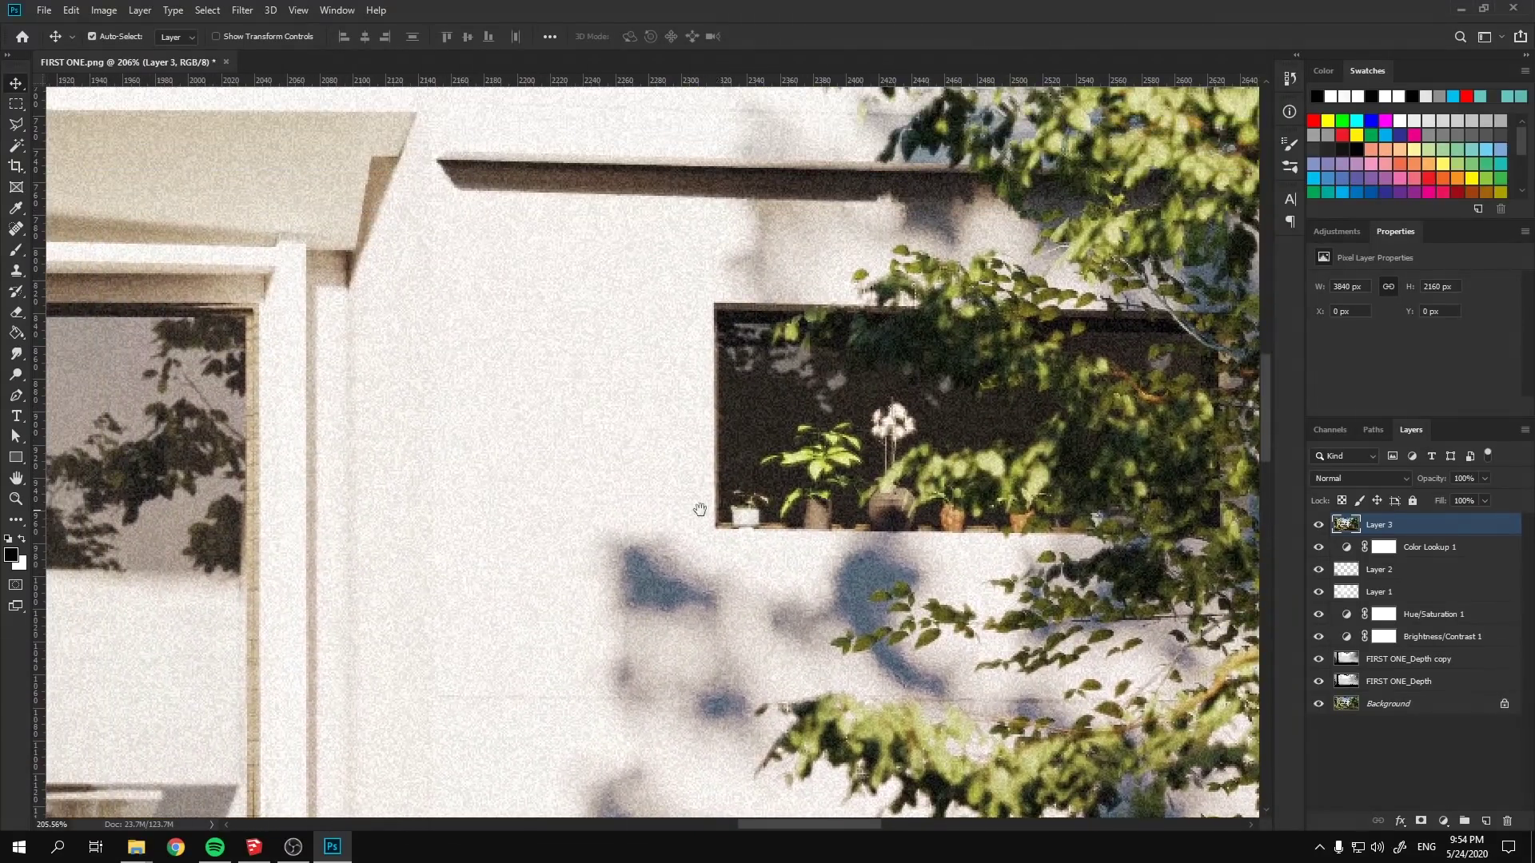
pyautogui.moveTo(688, 509); pyautogui.dragTo(1069, 482)
pyautogui.moveTo(672, 531); pyautogui.dragTo(1007, 480)
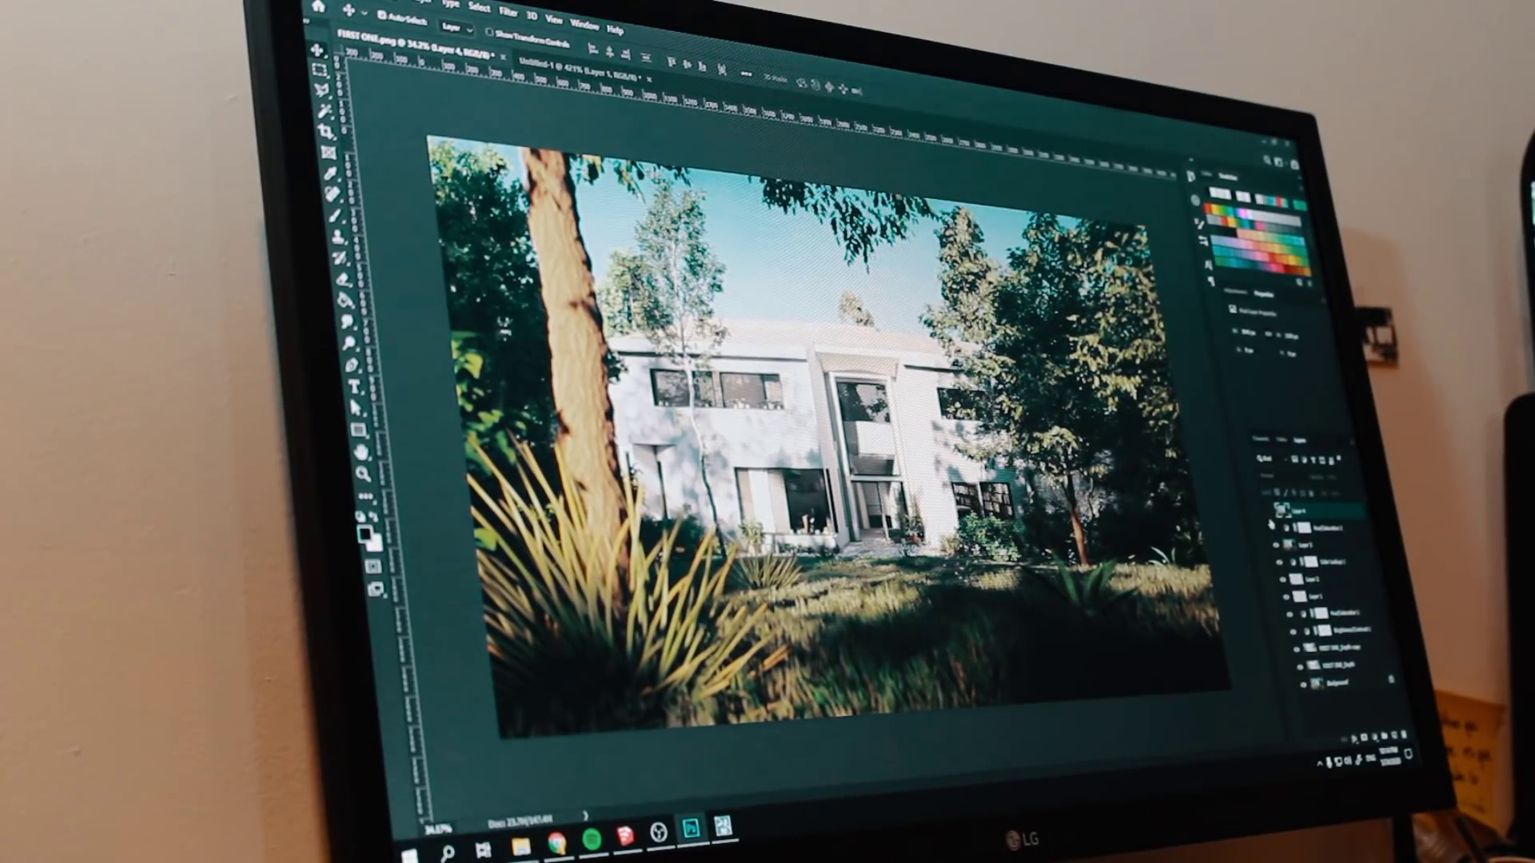
# Deselect Layer 4, show the render full screen without rulers, and zoom in on the entrance window
pyautogui.click(1111, 729)
pyautogui.press('f')
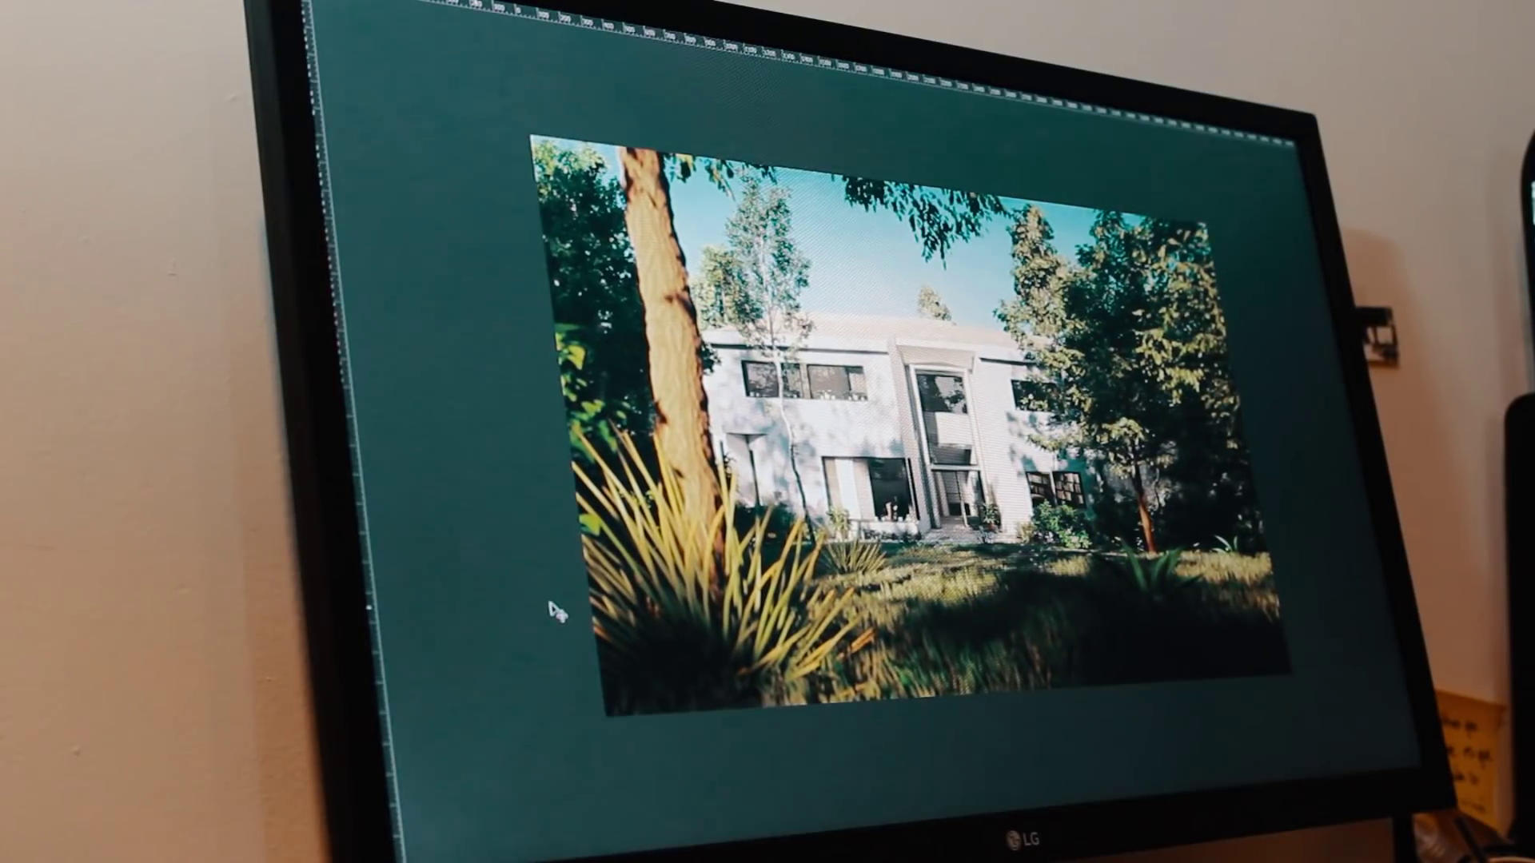
pyautogui.hotkey('ctrl', 'r')
pyautogui.hotkey('ctrl', '0')
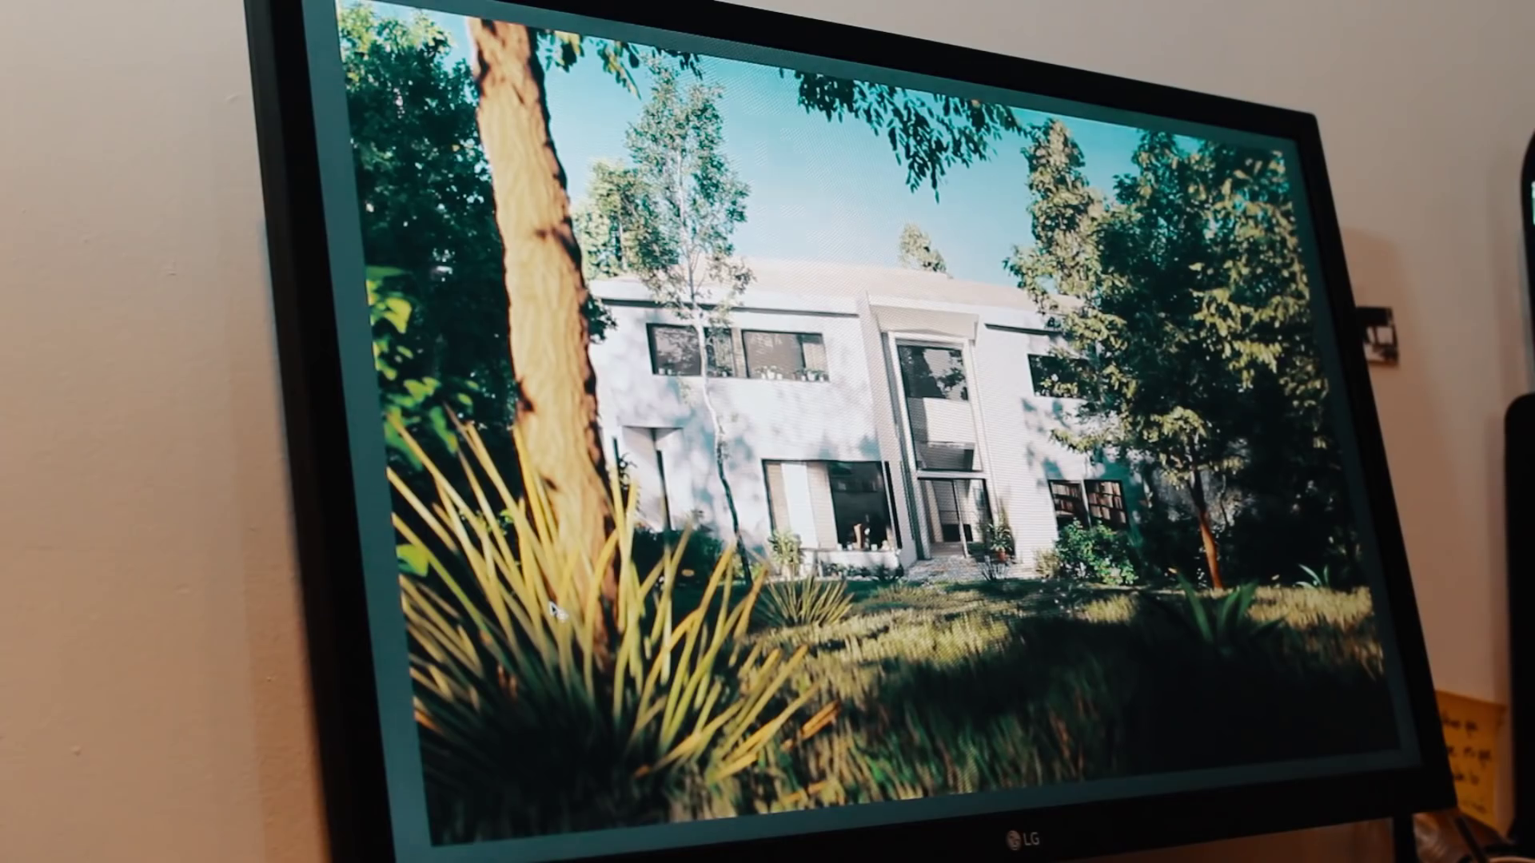
pyautogui.hotkey('ctrl', '+')
pyautogui.hotkey('ctrl', '+')
pyautogui.hotkey('ctrl', '+')
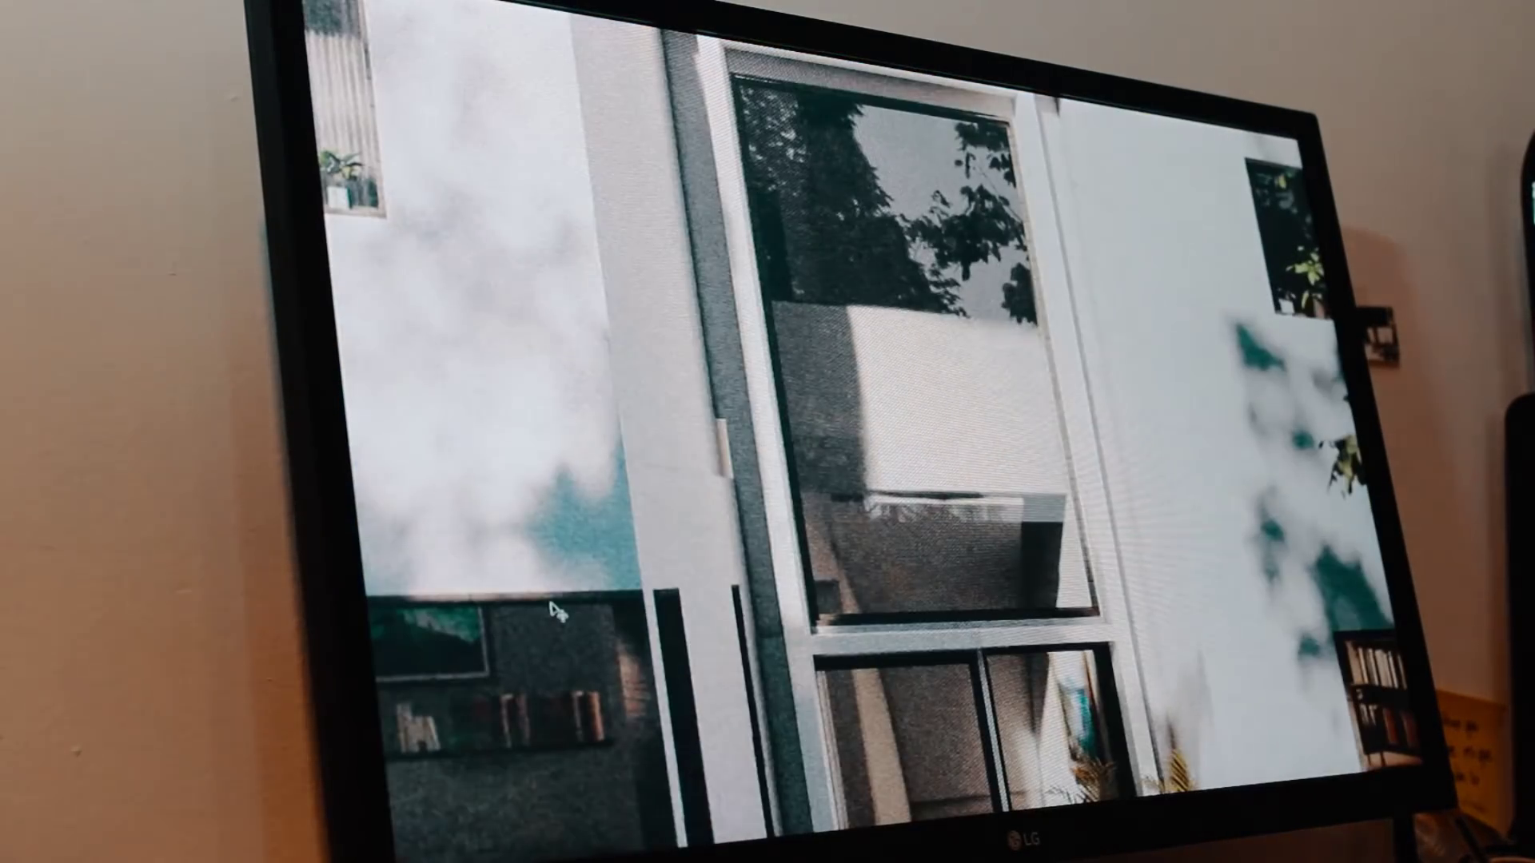